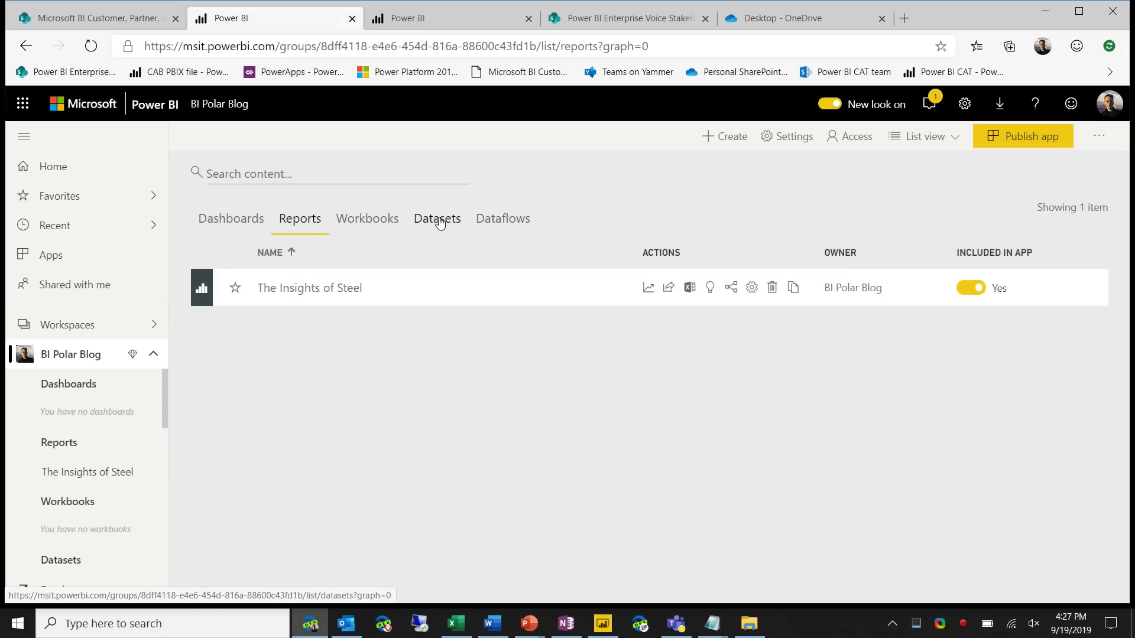
{"action": "left_click", "coordinate": [437, 220]}
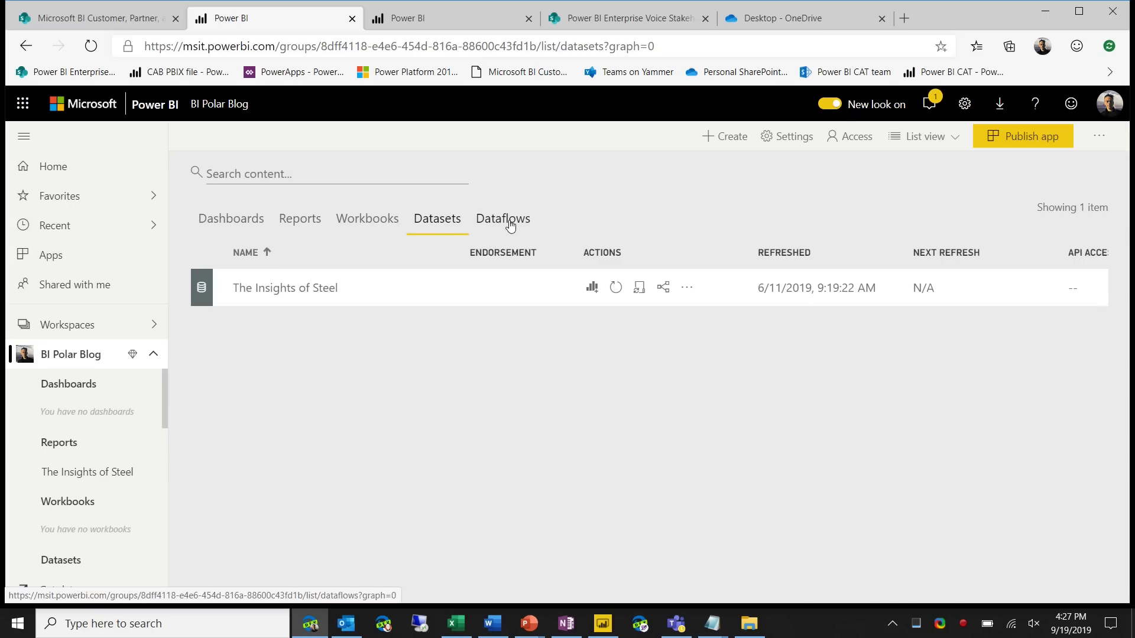
{"action": "left_click", "coordinate": [510, 224]}
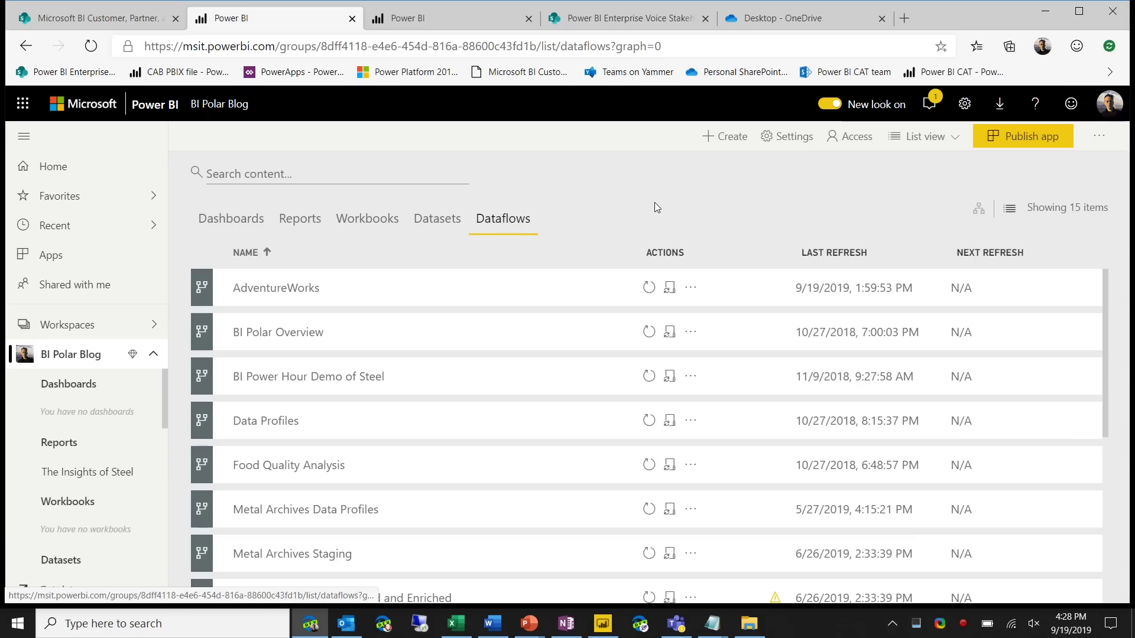
Create a new dataflow from the + Create menu and start defining new entities
{"action": "left_click", "coordinate": [732, 137]}
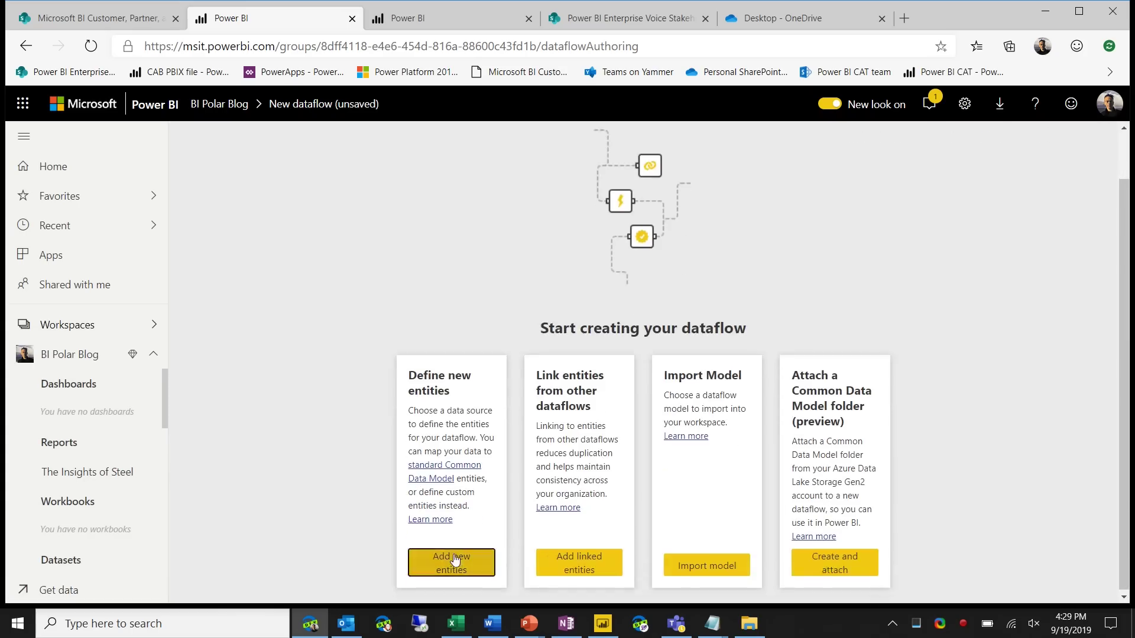
{"action": "left_click", "coordinate": [455, 559]}
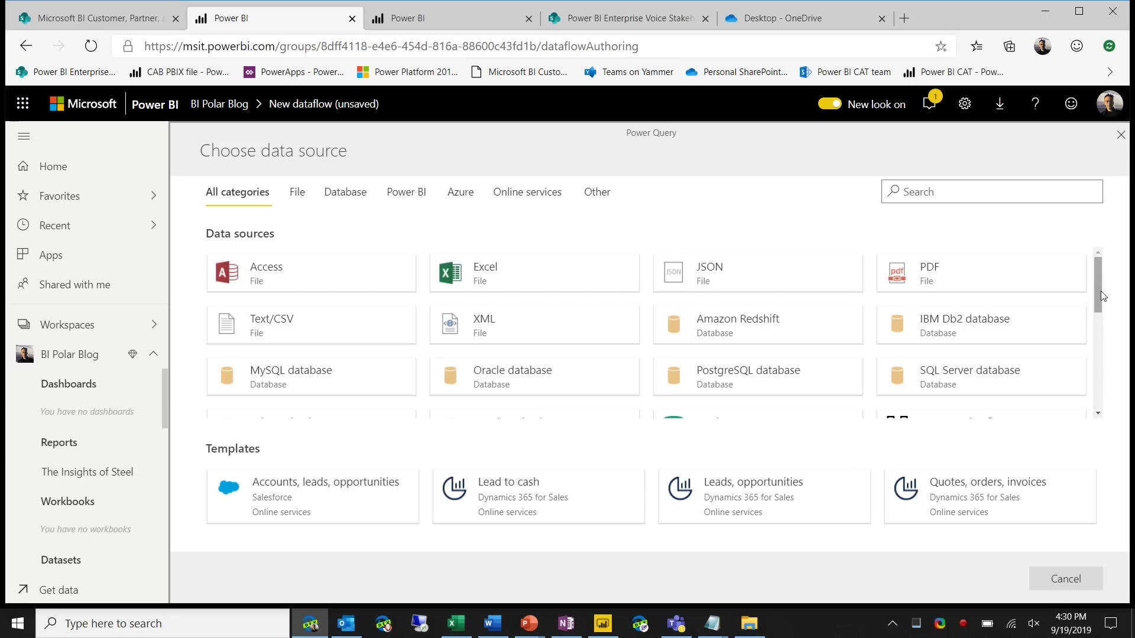
Scroll the data source tiles and choose SQL Server database as the source
{"action": "left_click_drag", "start_coordinate": [1098, 295], "coordinate": [1102, 317]}
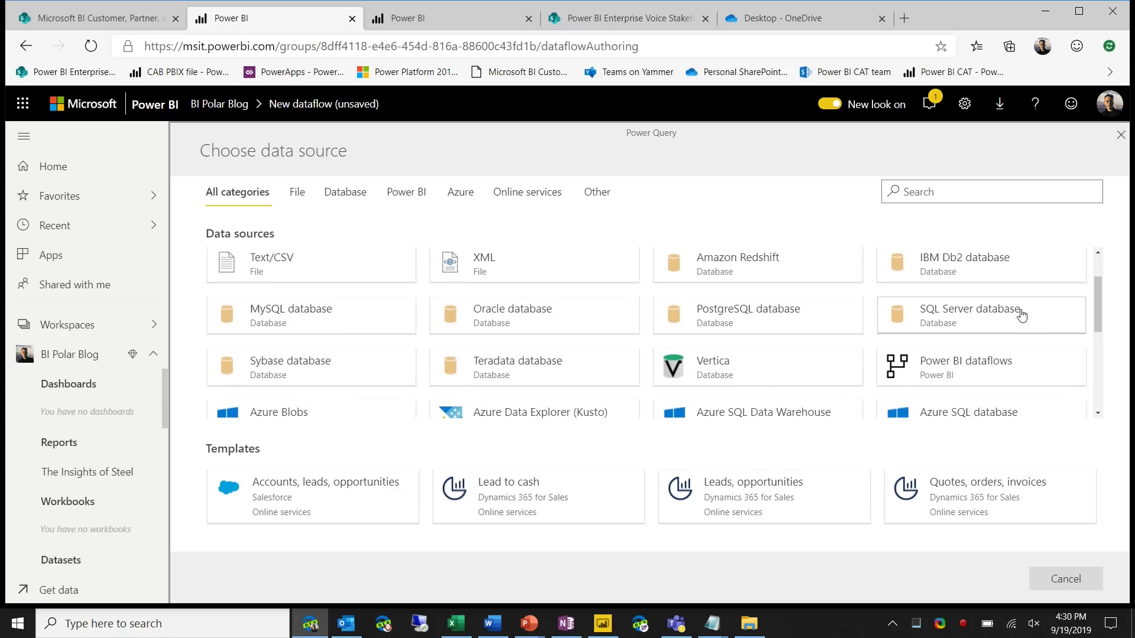
{"action": "left_click", "coordinate": [982, 307]}
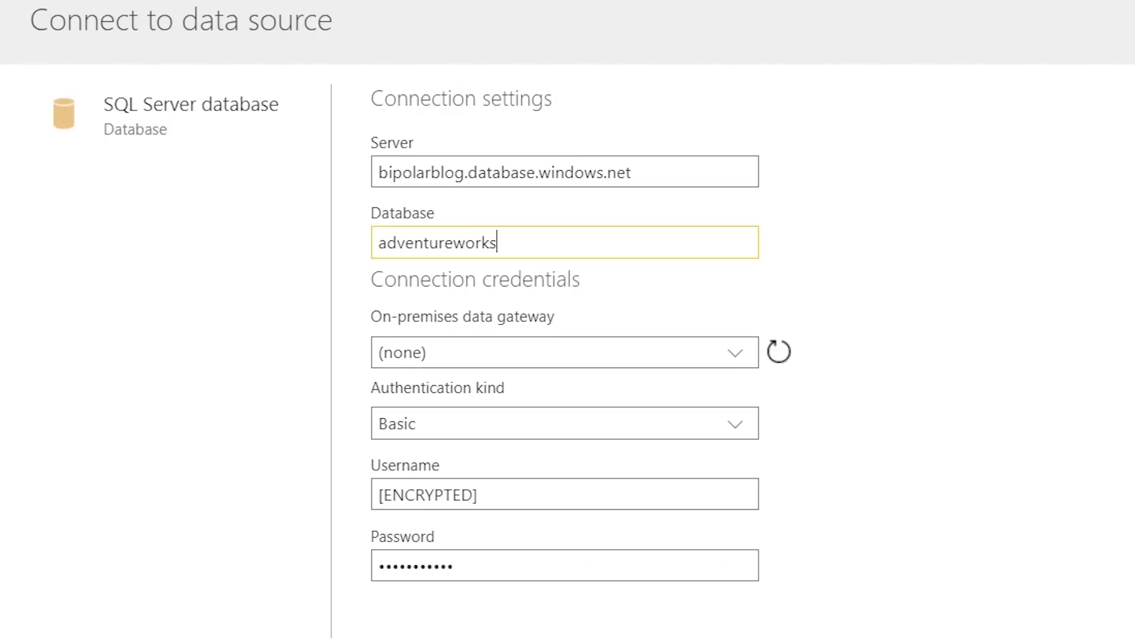
Connect to adventureworks and load only SalesLT.Address and SalesLT.Customer into the query editor
{"action": "key", "text": "Return"}
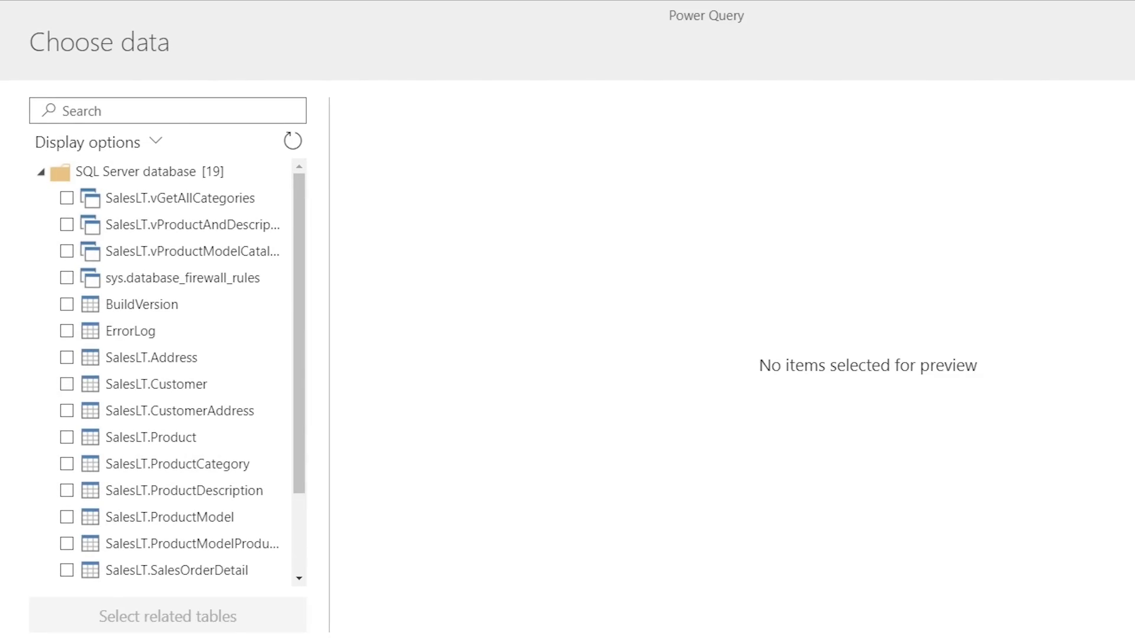
{"action": "left_click", "coordinate": [66, 358]}
{"action": "left_click", "coordinate": [66, 384]}
{"action": "left_click", "coordinate": [230, 517]}
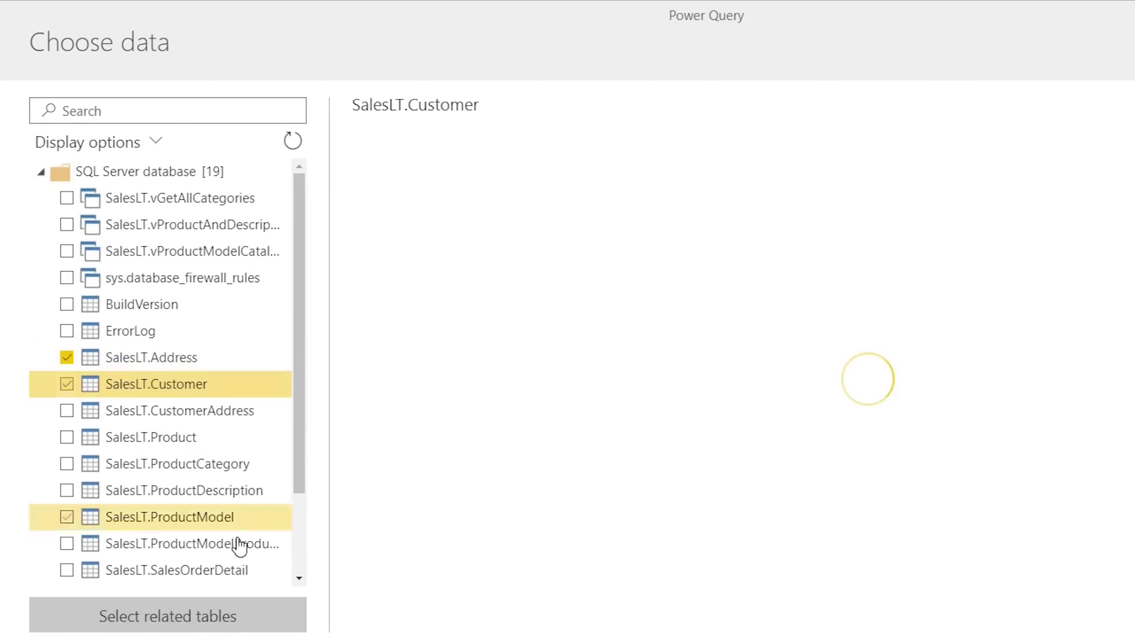
{"action": "left_click", "coordinate": [233, 518]}
{"action": "left_click", "coordinate": [1029, 580]}
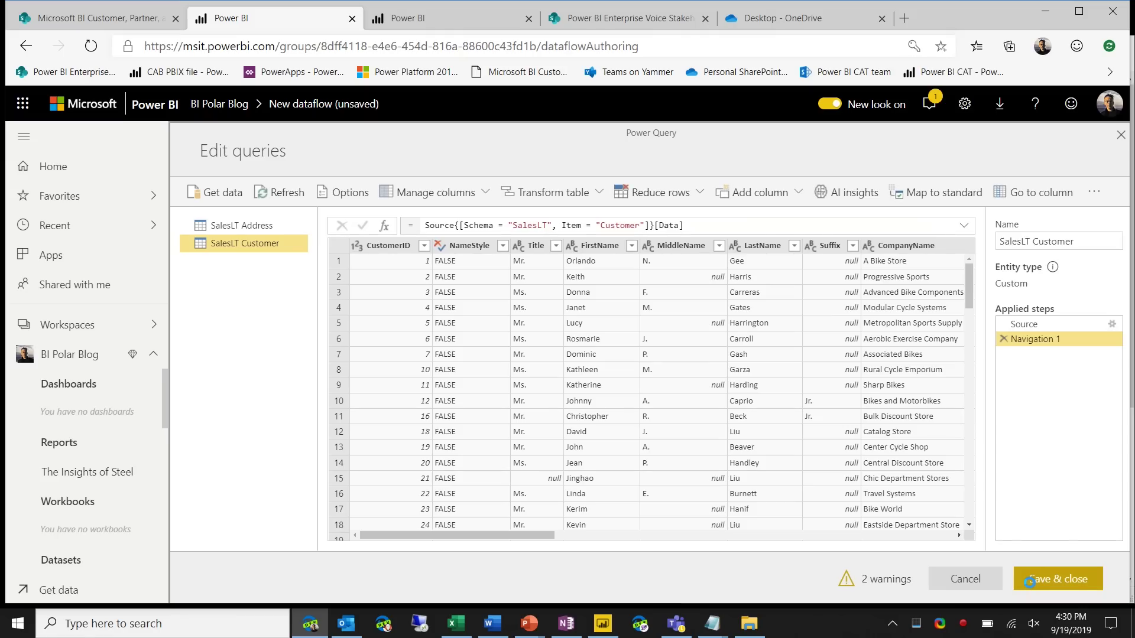
Strip the 'SalesLT ' prefix so the queries are named Customer and Address
{"action": "double_click", "coordinate": [1015, 240]}
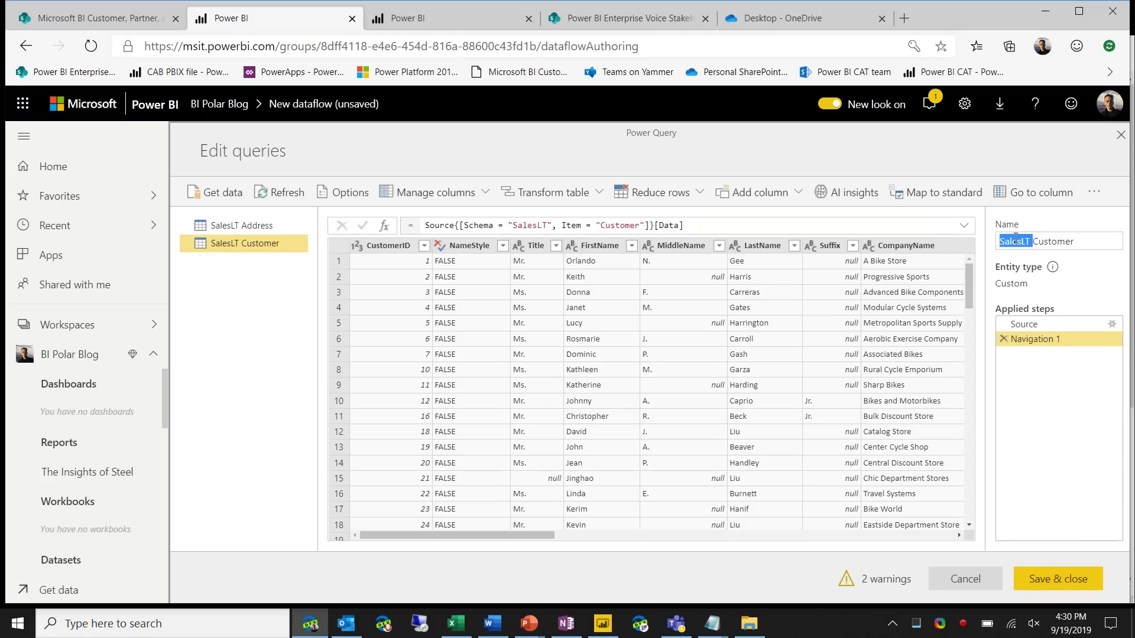
{"action": "key", "text": "BackSpace"}
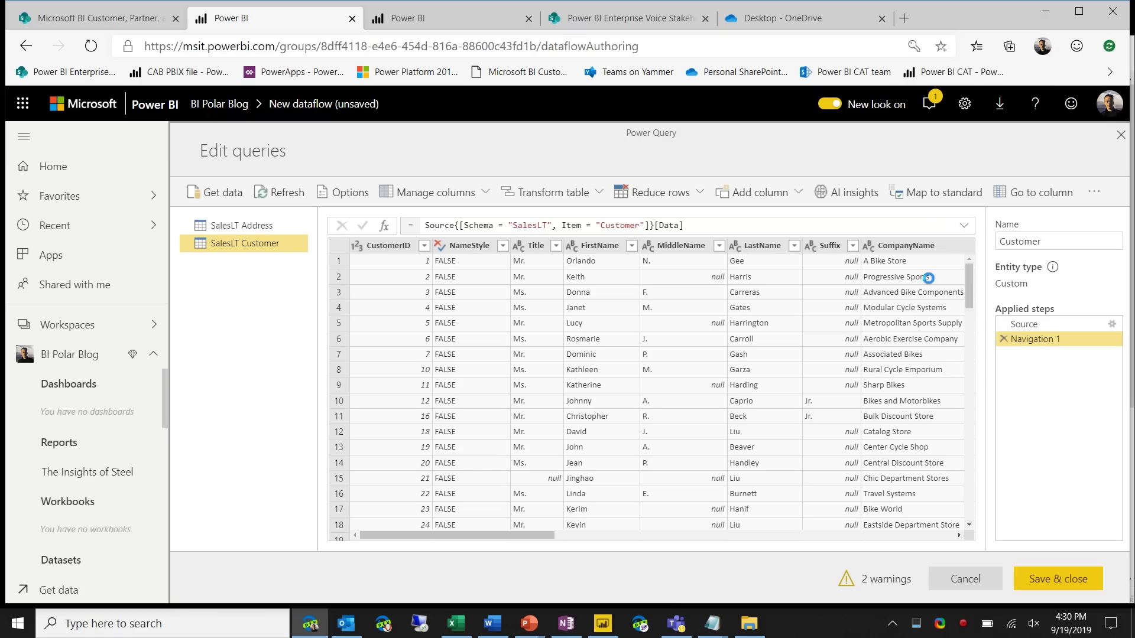
{"action": "left_click", "coordinate": [236, 227]}
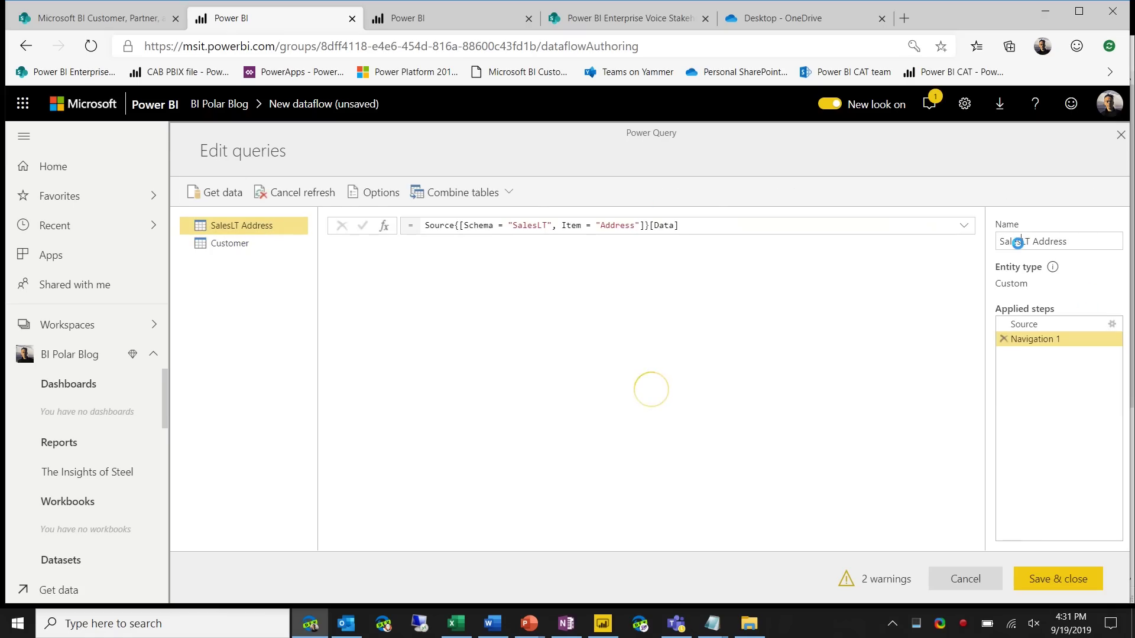
{"action": "double_click", "coordinate": [1017, 243]}
{"action": "key", "text": "BackSpace"}
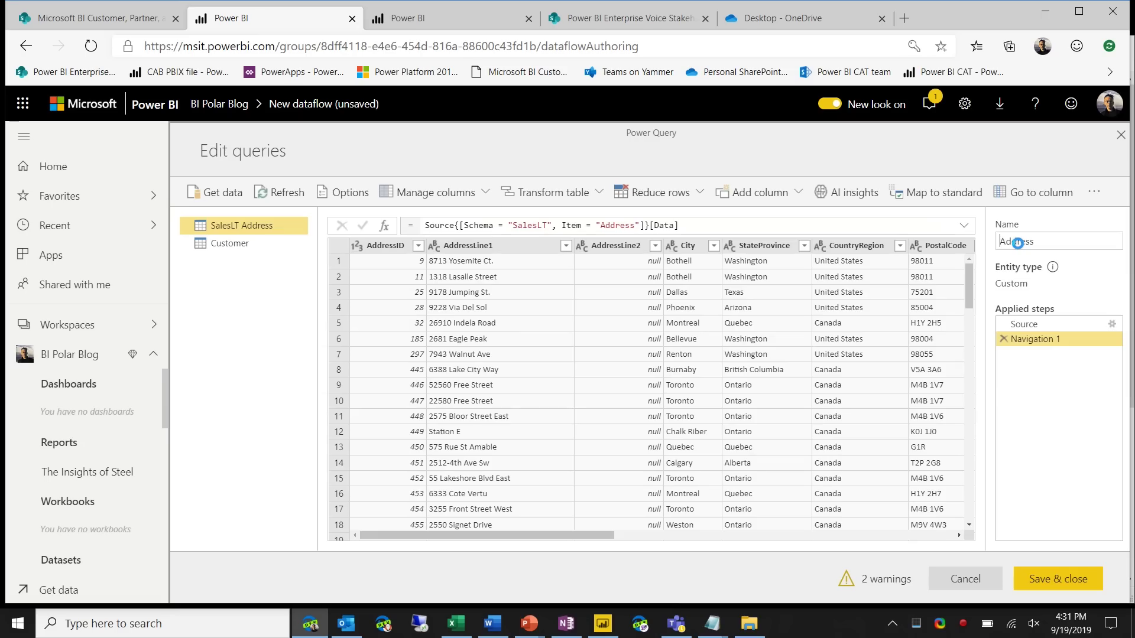
{"action": "key", "text": "Tab"}
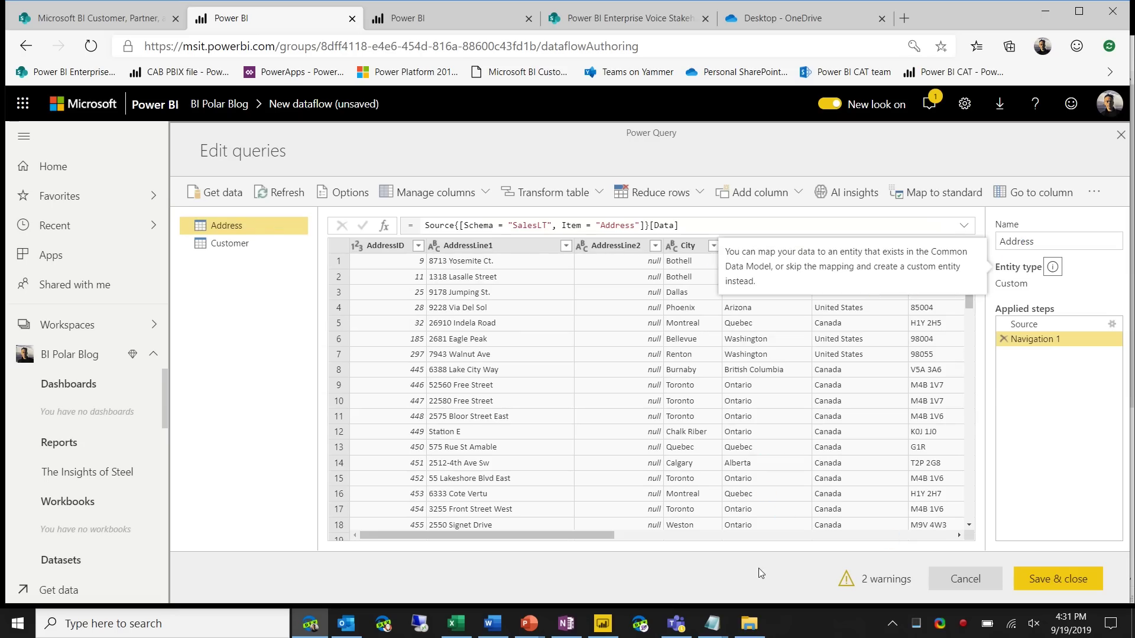
Select the related-table columns in the Address query and bring up their options
{"action": "left_click_drag", "start_coordinate": [598, 536], "coordinate": [942, 535]}
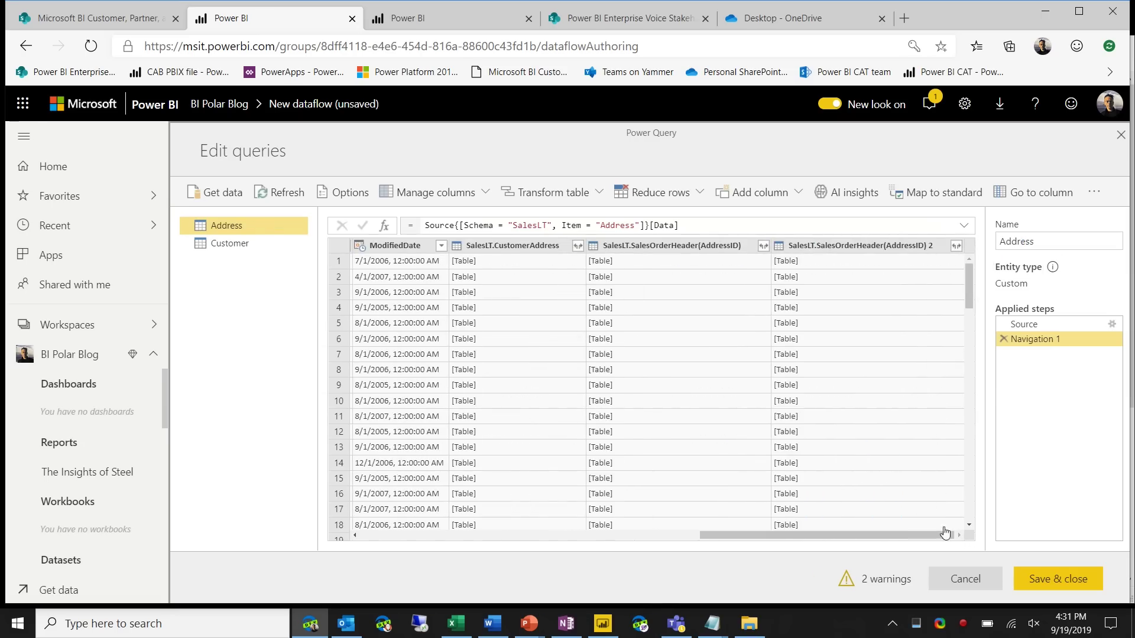
{"action": "left_click", "coordinate": [541, 248]}
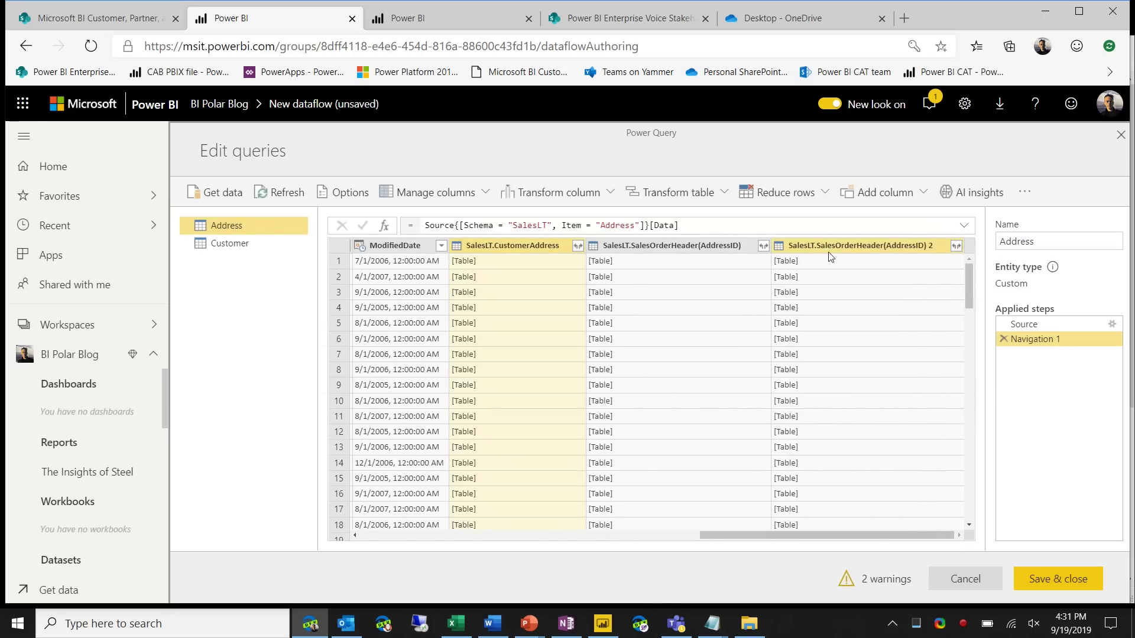
{"action": "left_click", "coordinate": [836, 250], "text": "shift"}
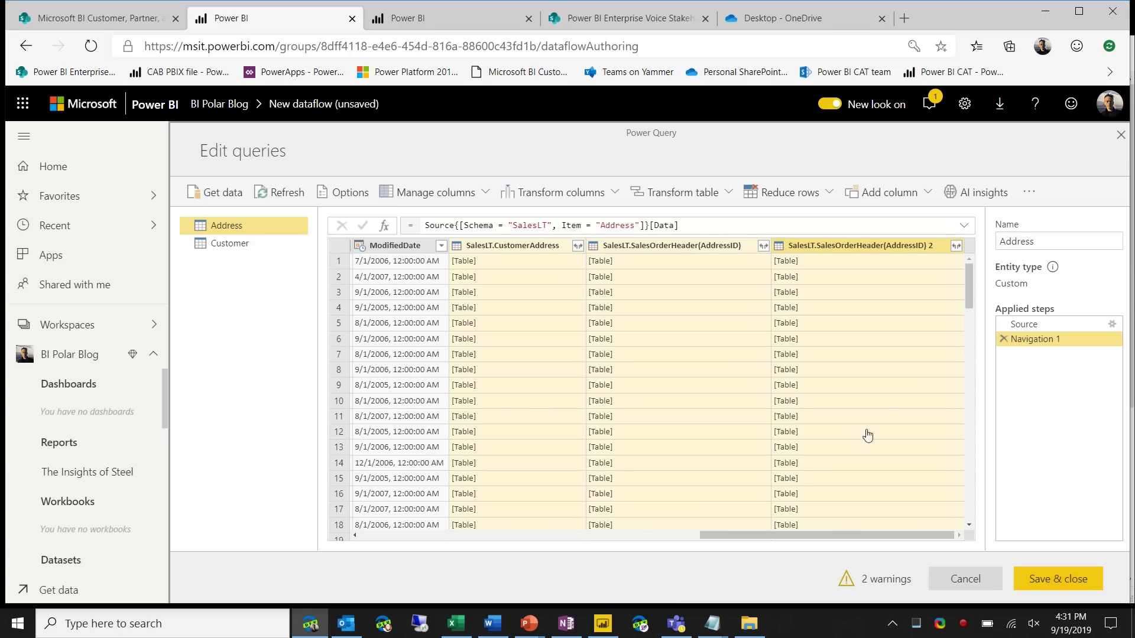
{"action": "right_click", "coordinate": [809, 244]}
Remove the table columns from Address, plus SalesLT.CustomerAddress and SalesLT.SalesOrderHeader from Customer
{"action": "left_click", "coordinate": [711, 256]}
{"action": "left_click", "coordinate": [264, 247]}
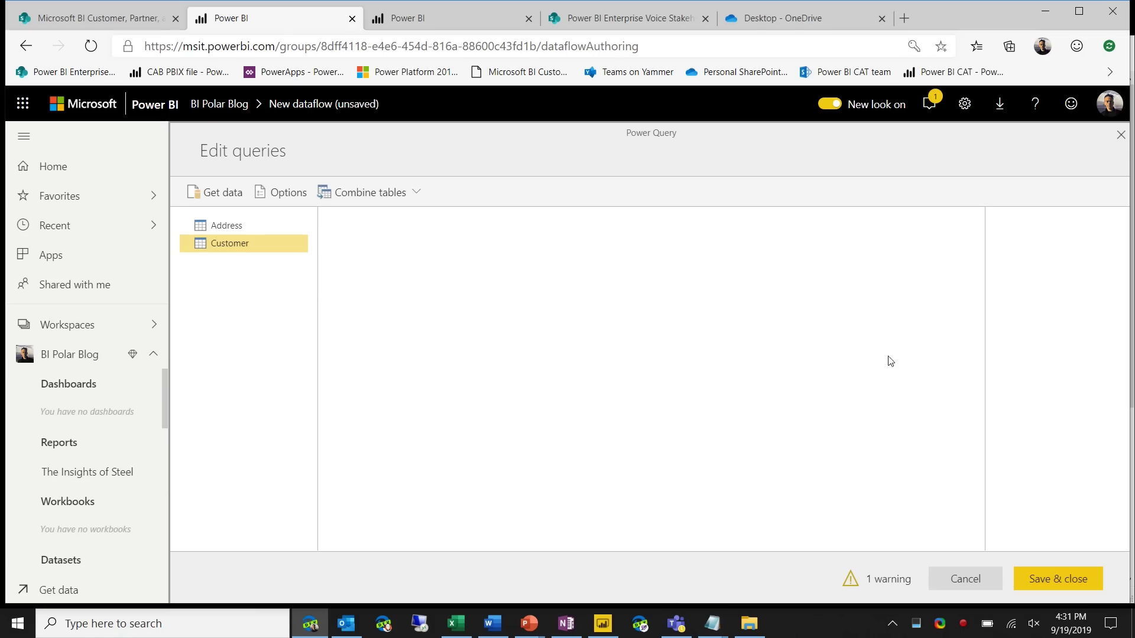
{"action": "left_click_drag", "start_coordinate": [533, 534], "coordinate": [1020, 562]}
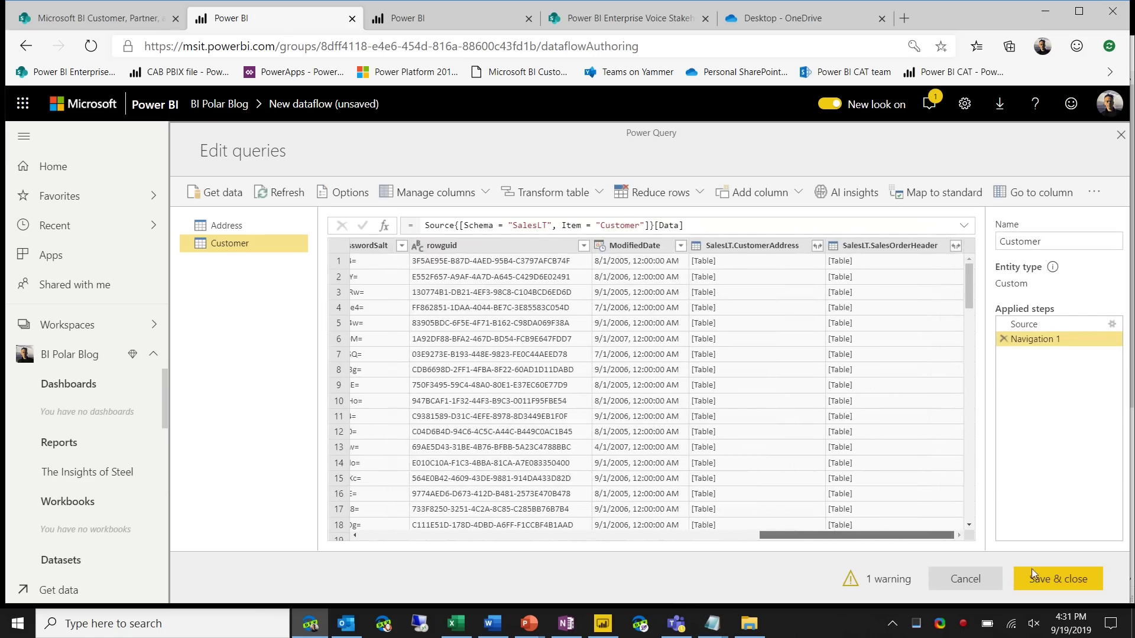
{"action": "left_click", "coordinate": [750, 245]}
{"action": "left_click", "coordinate": [908, 249], "text": "shift"}
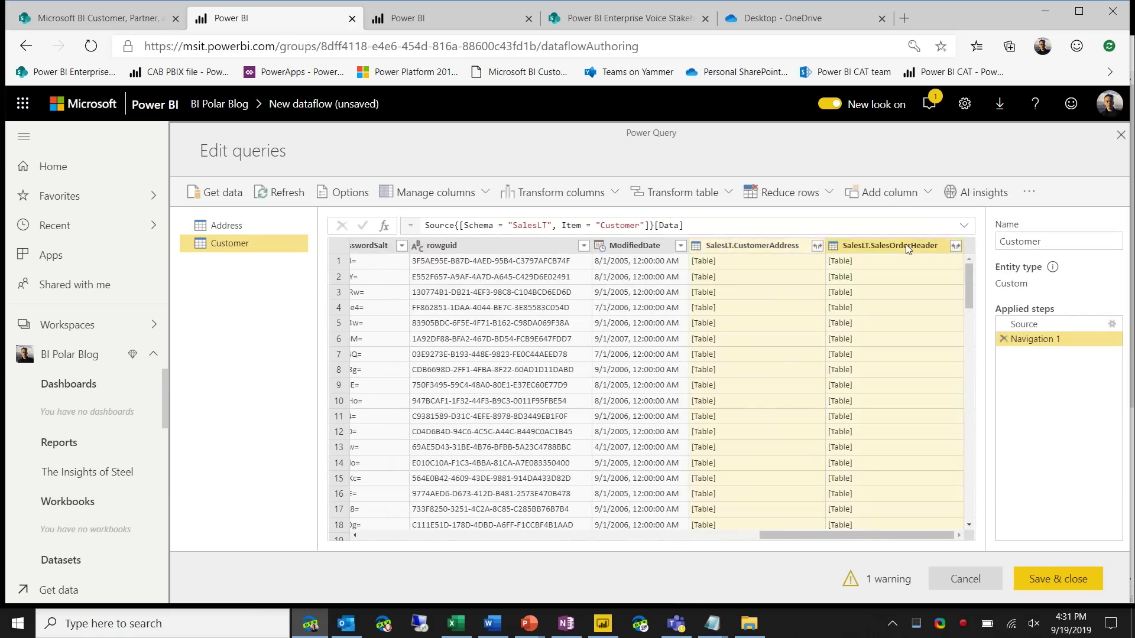
{"action": "right_click", "coordinate": [909, 248]}
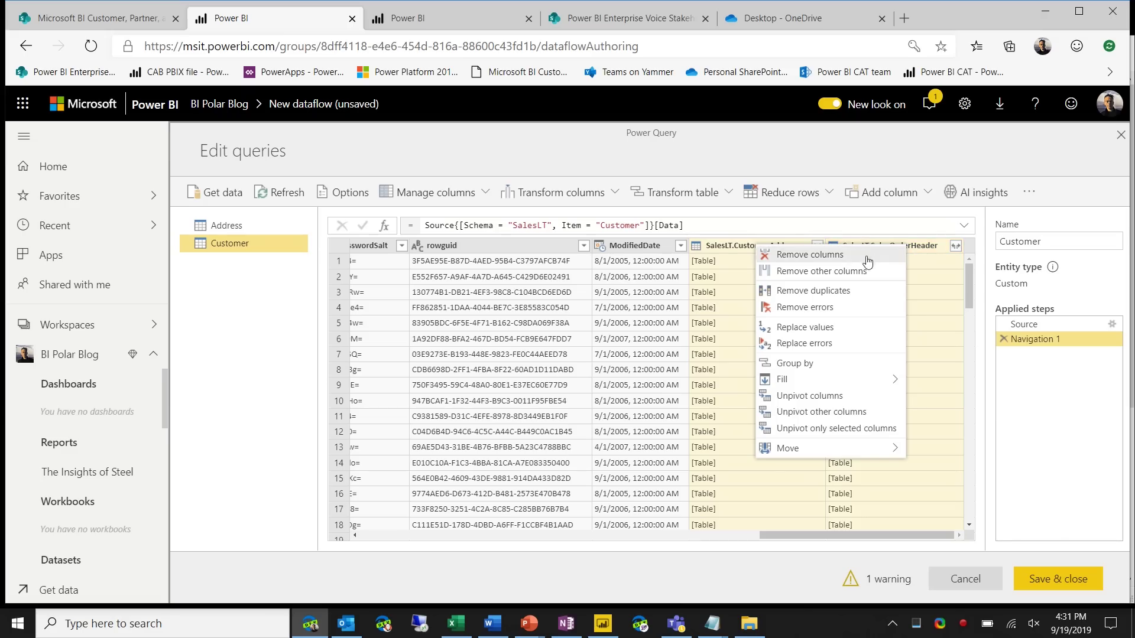
{"action": "left_click", "coordinate": [868, 256]}
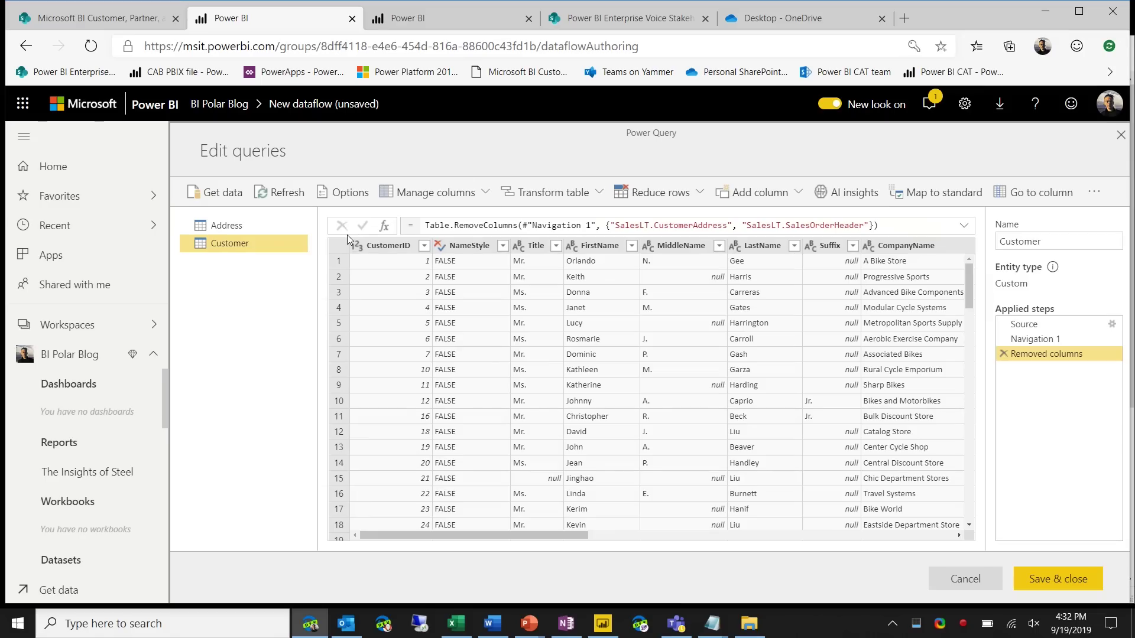
Start getting data from another source
{"action": "left_click", "coordinate": [240, 224], "text": "ctrl"}
{"action": "left_click", "coordinate": [250, 240]}
{"action": "left_click", "coordinate": [217, 192]}
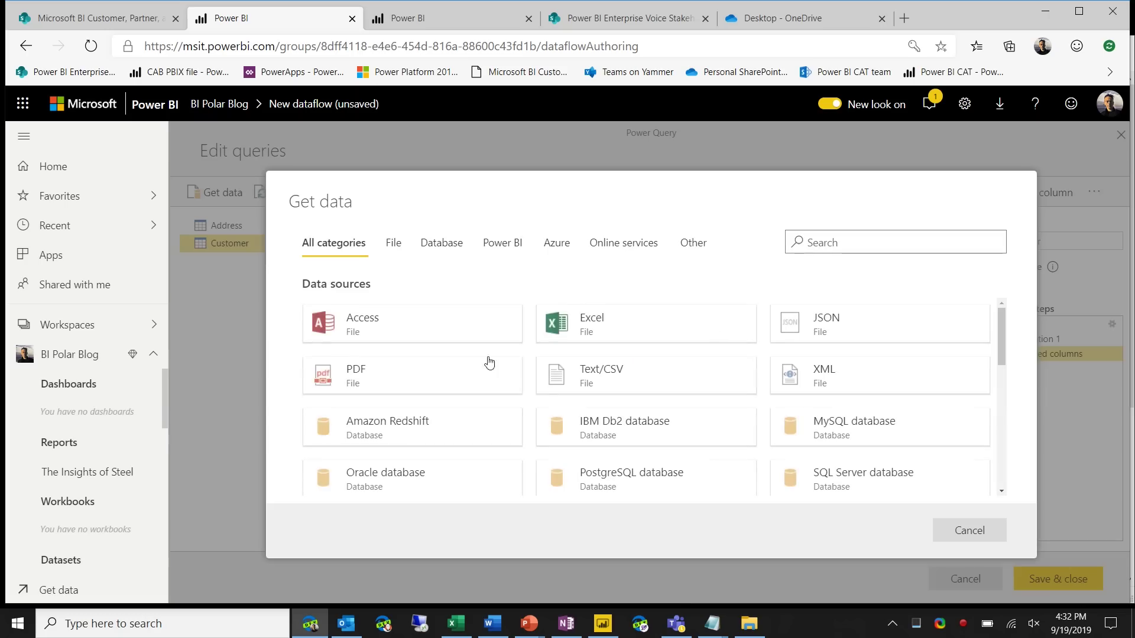
Add the promotion effectiveness CSV from its web address as a query named Promotion
{"action": "left_click", "coordinate": [622, 381]}
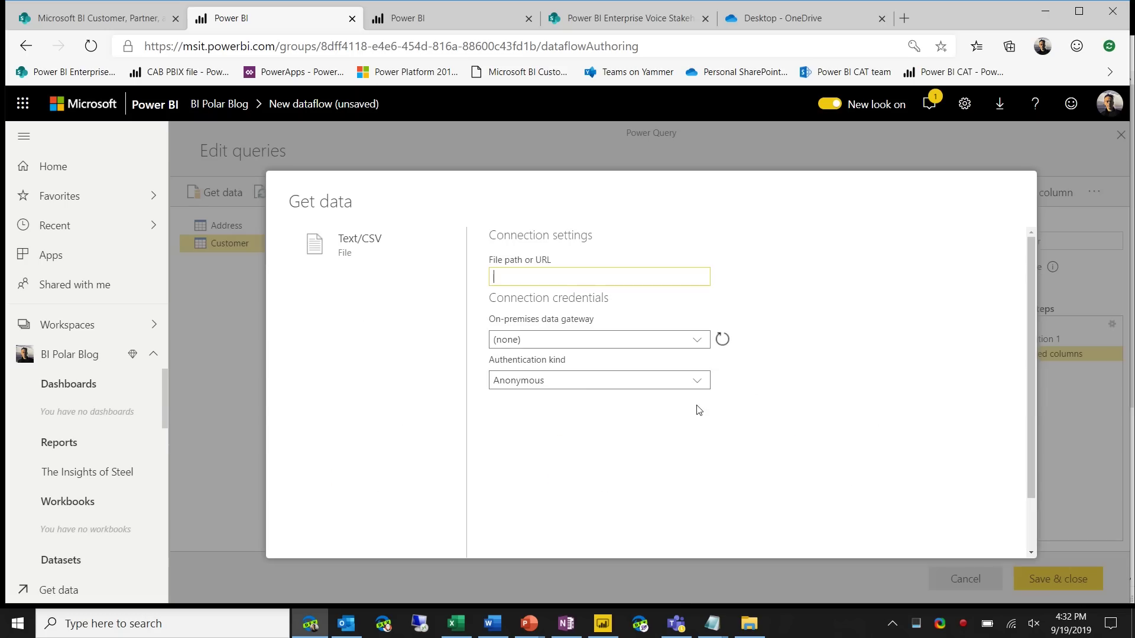
{"action": "left_click", "coordinate": [572, 276]}
{"action": "key", "text": "ctrl+v"}
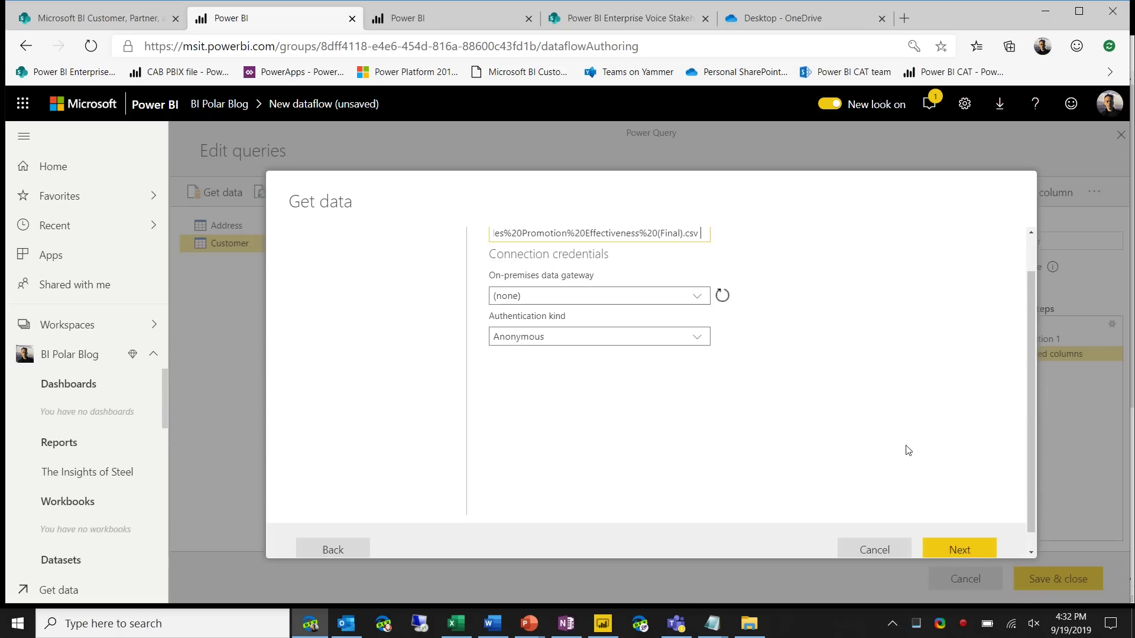
{"action": "left_click", "coordinate": [959, 530]}
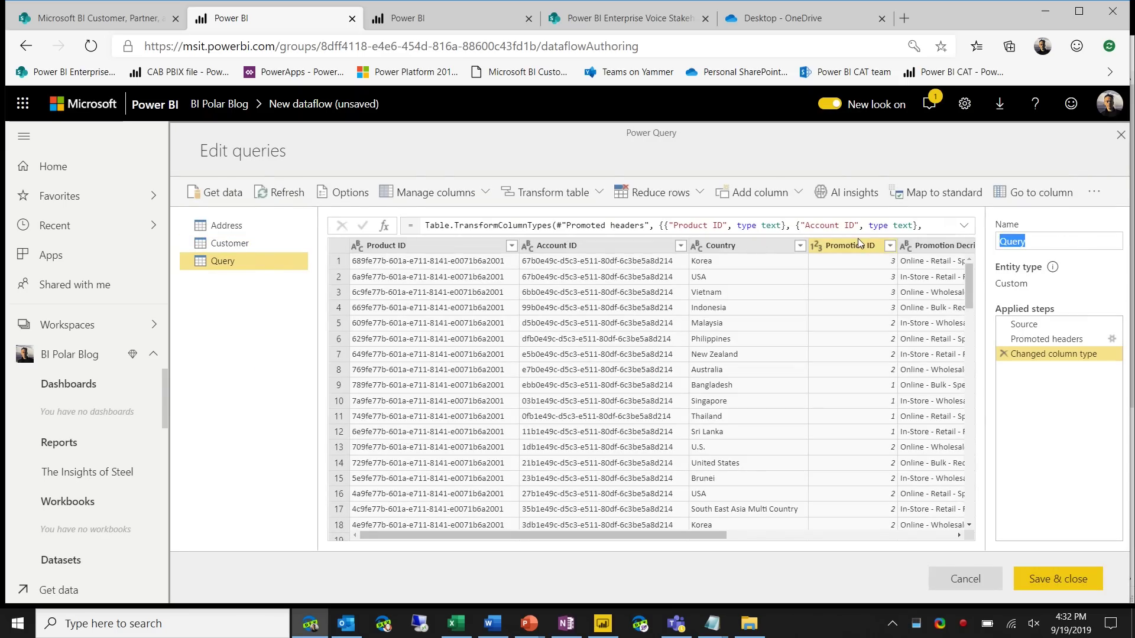
{"action": "type", "text": "Promotion"}
{"action": "key", "text": "Tab"}
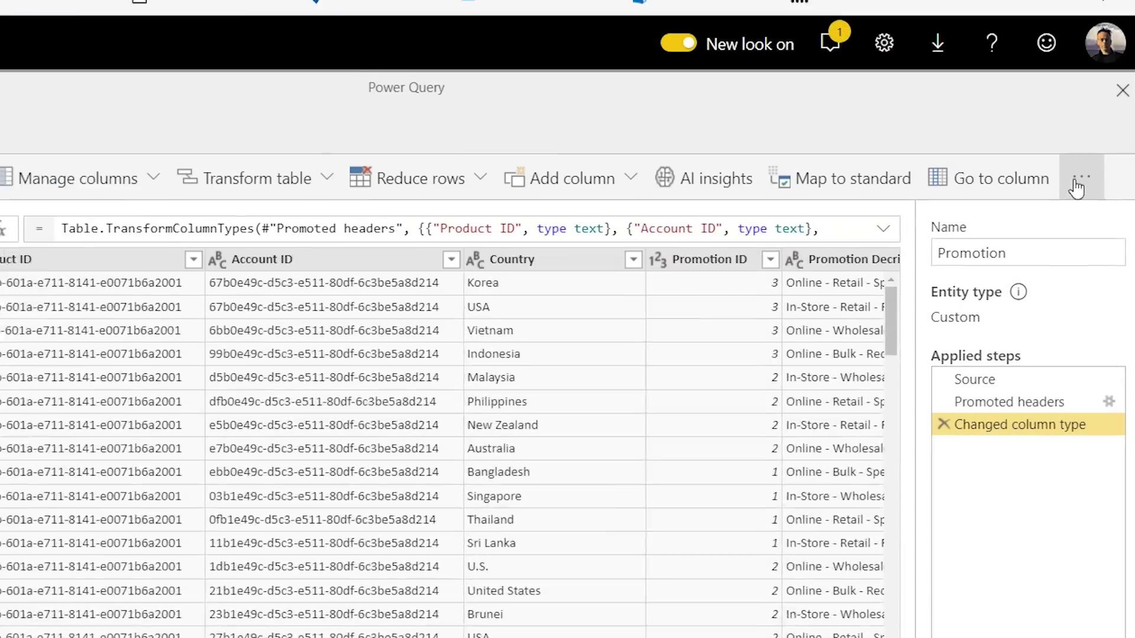
Choose Merge queries as new from the extra query commands
{"action": "left_click", "coordinate": [1094, 192]}
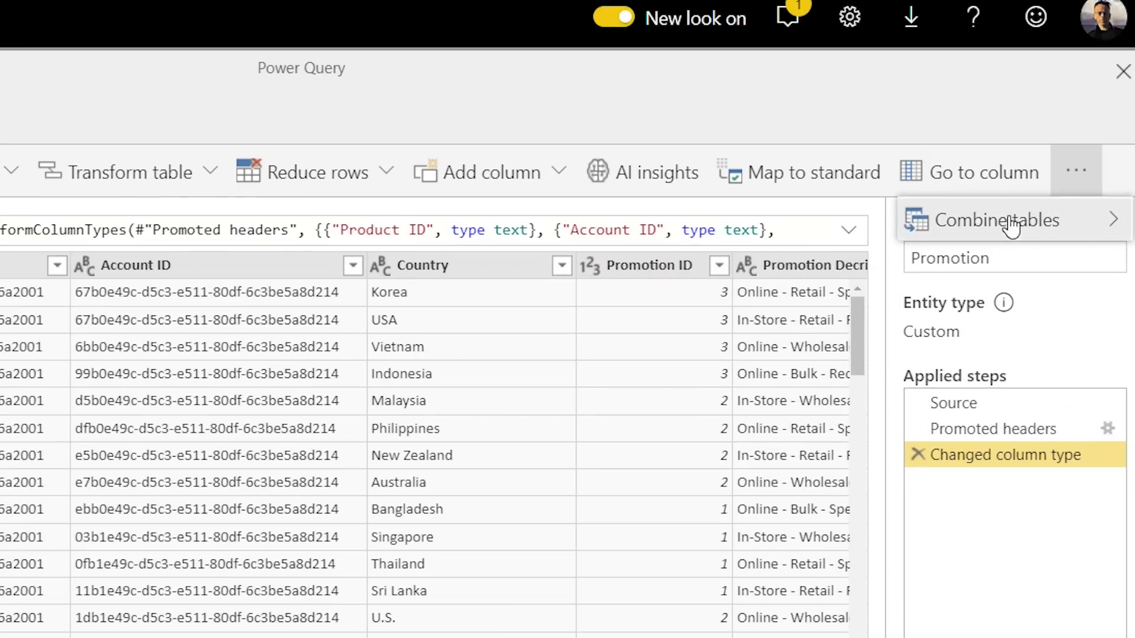
{"action": "mouse_move", "coordinate": [1012, 226]}
{"action": "left_click", "coordinate": [744, 261]}
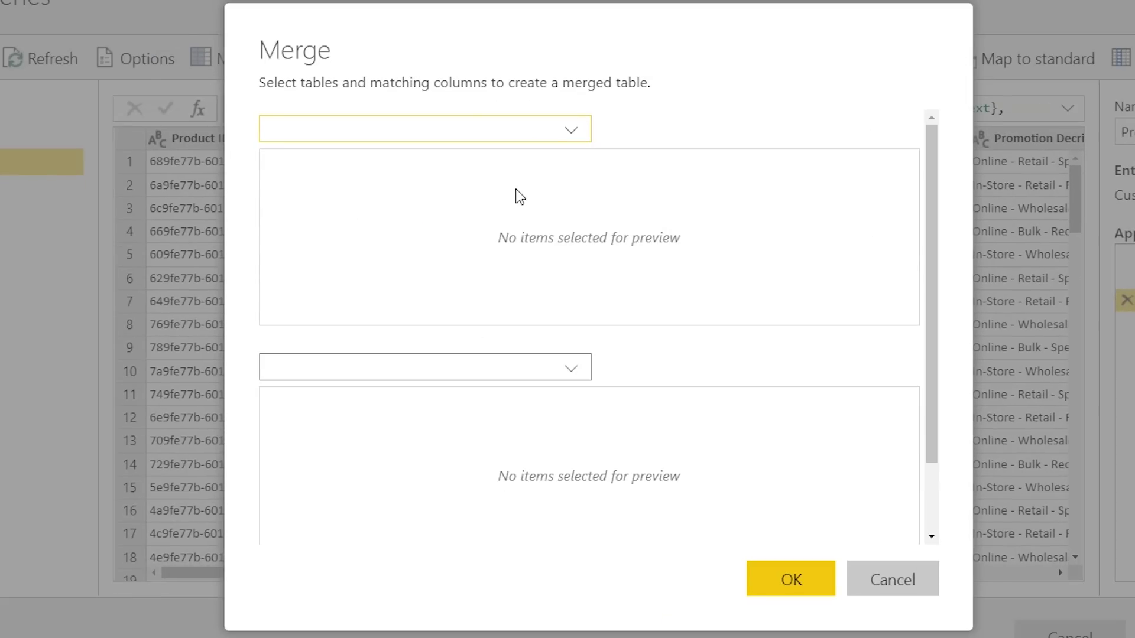
Merge Customer with Promotion, matching Customer's rowguid to Promotion's Account ID
{"action": "left_click", "coordinate": [569, 131]}
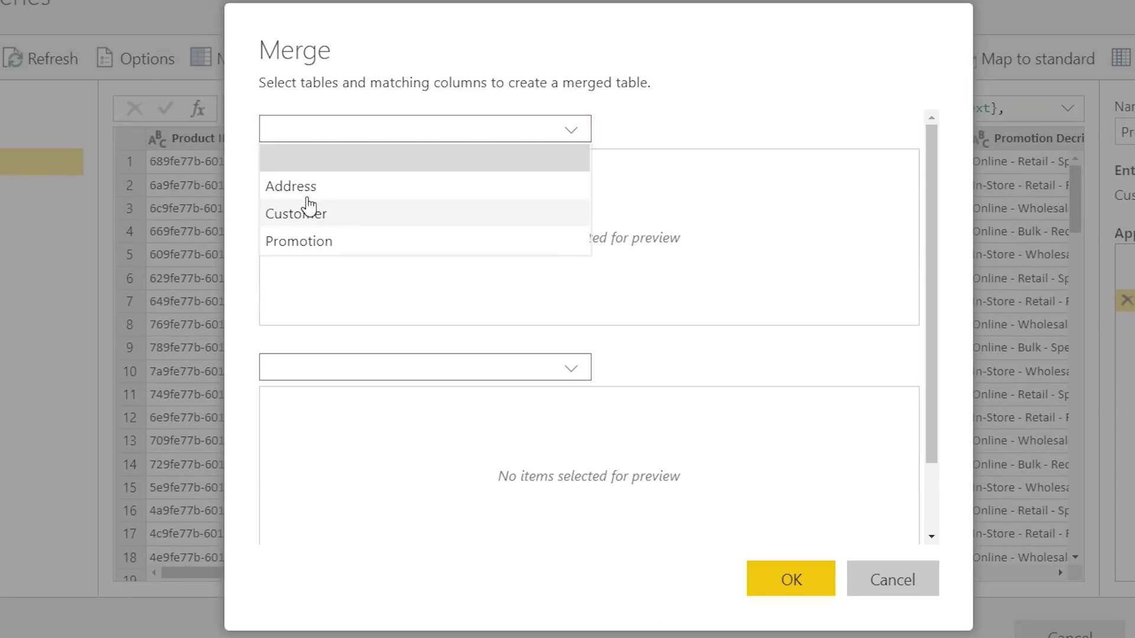
{"action": "left_click", "coordinate": [307, 213]}
{"action": "left_click", "coordinate": [373, 369]}
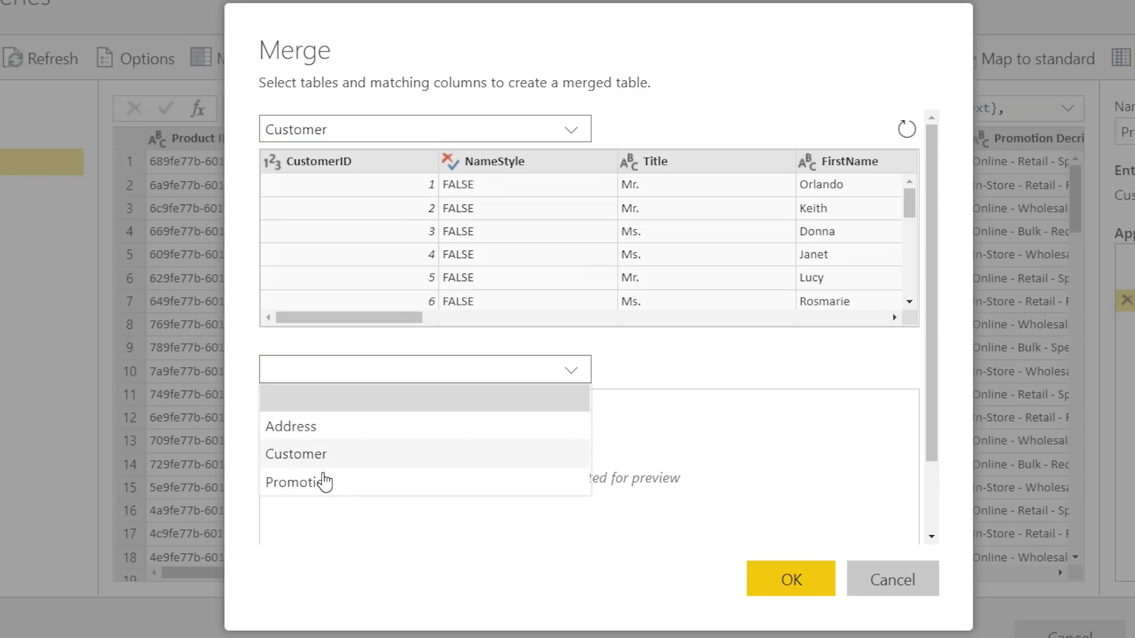
{"action": "left_click", "coordinate": [324, 482]}
{"action": "left_click", "coordinate": [574, 405]}
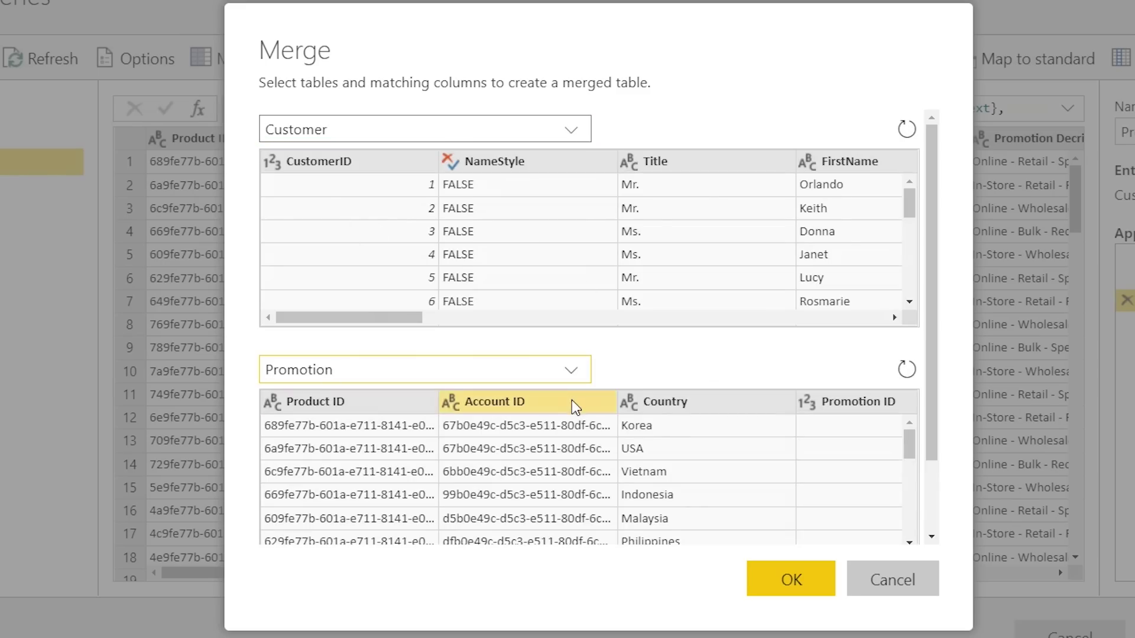
{"action": "left_click_drag", "start_coordinate": [291, 318], "coordinate": [866, 342]}
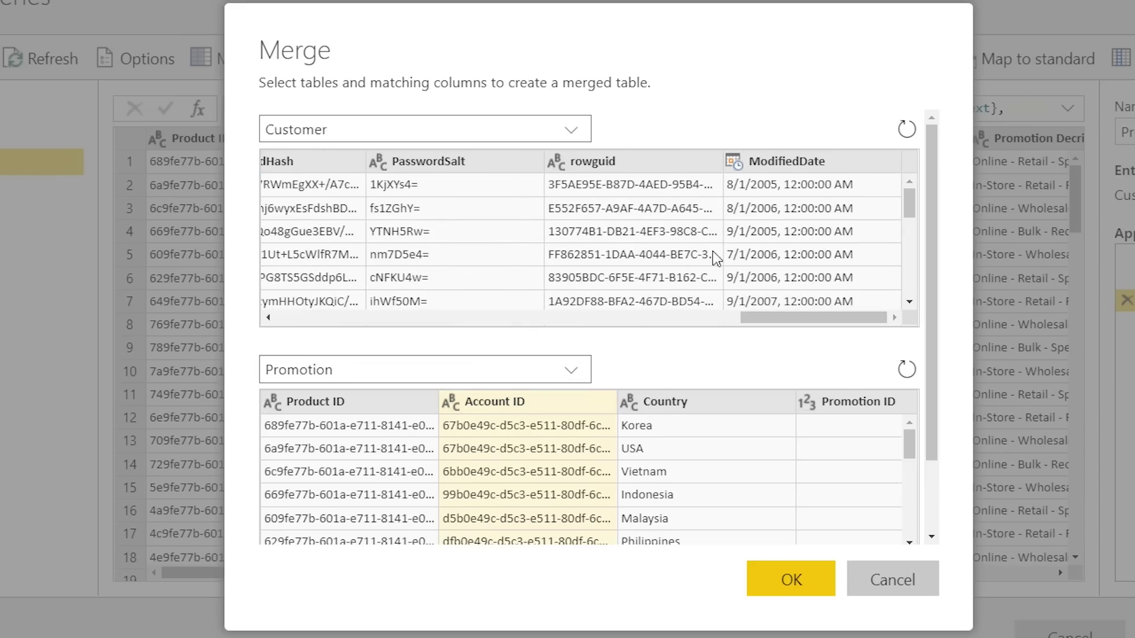
{"action": "left_click", "coordinate": [652, 158]}
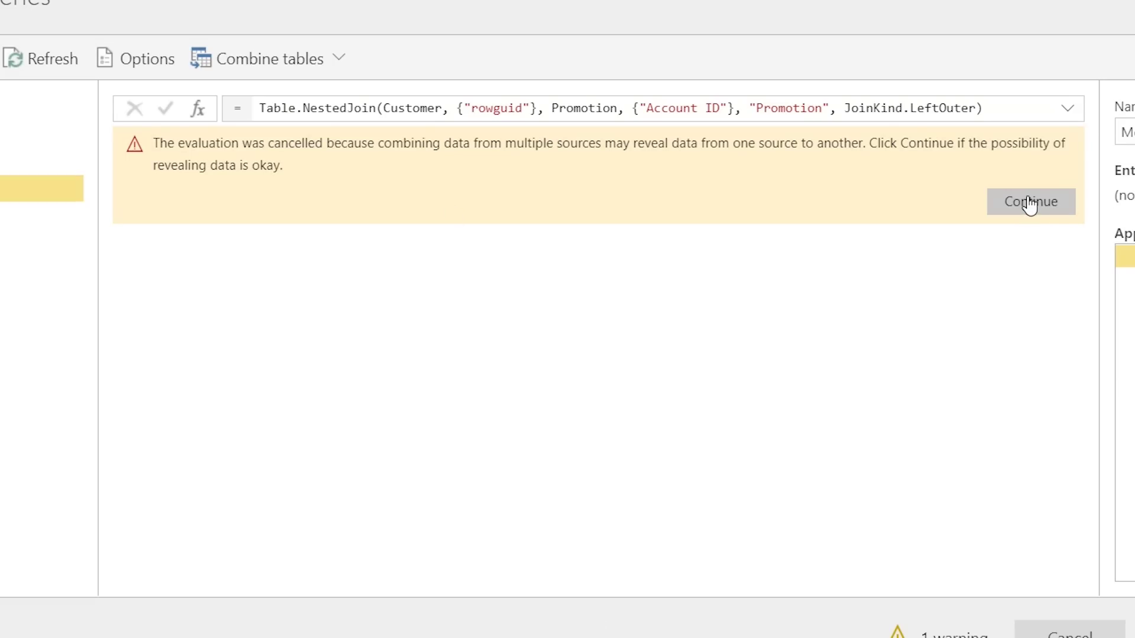
Allow combining data from the two sources so the merge evaluates
{"action": "left_click", "coordinate": [1030, 202]}
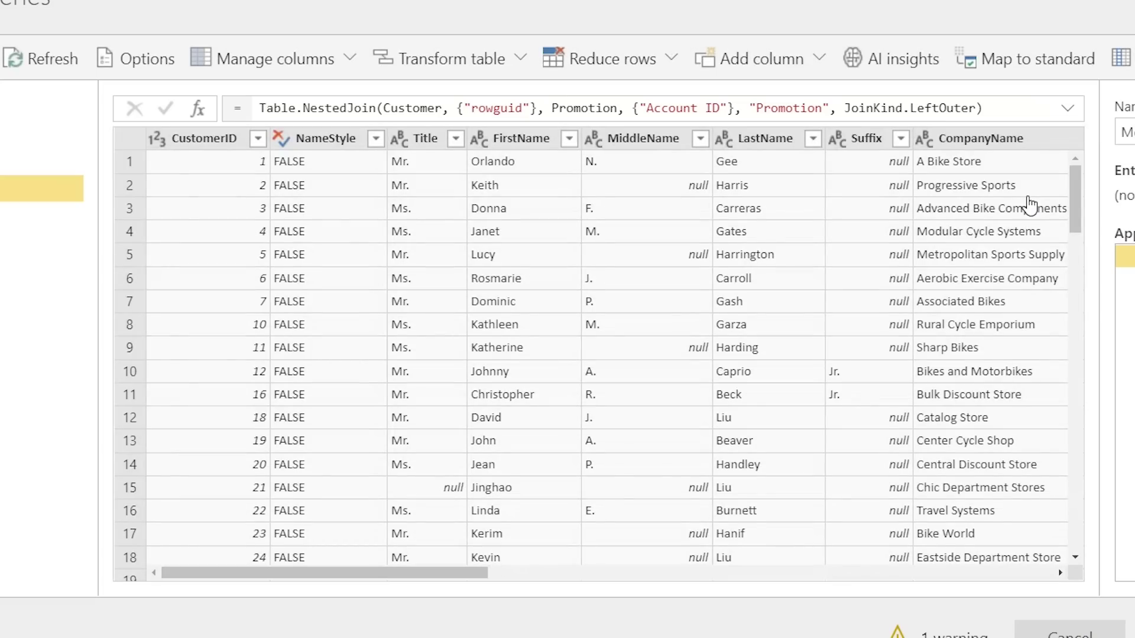
{"action": "left_click", "coordinate": [886, 136]}
{"action": "left_click_drag", "start_coordinate": [450, 573], "coordinate": [1017, 572]}
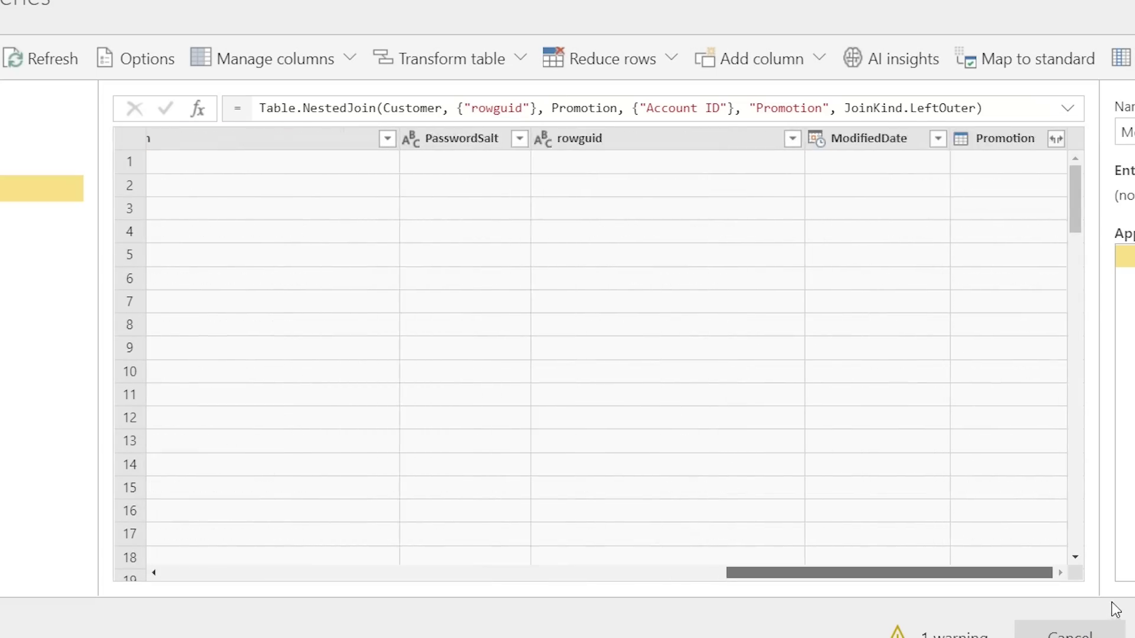
Expand the Promotion column to only Discount, Volume, Target Industry and Promo Type
{"action": "left_click", "coordinate": [1056, 139]}
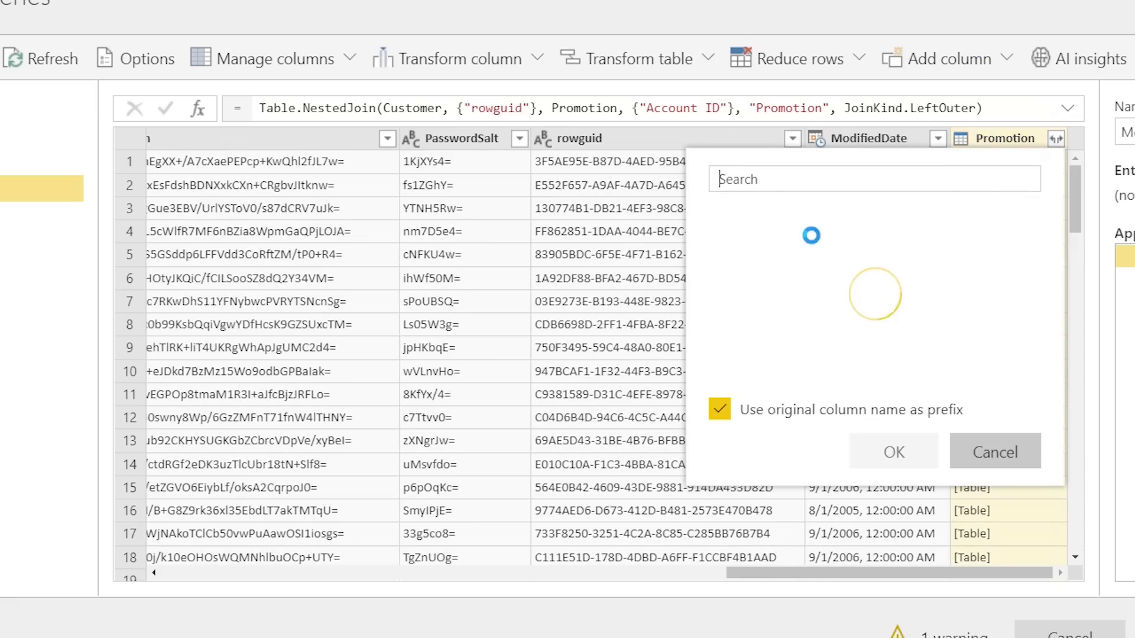
{"action": "left_click", "coordinate": [731, 216]}
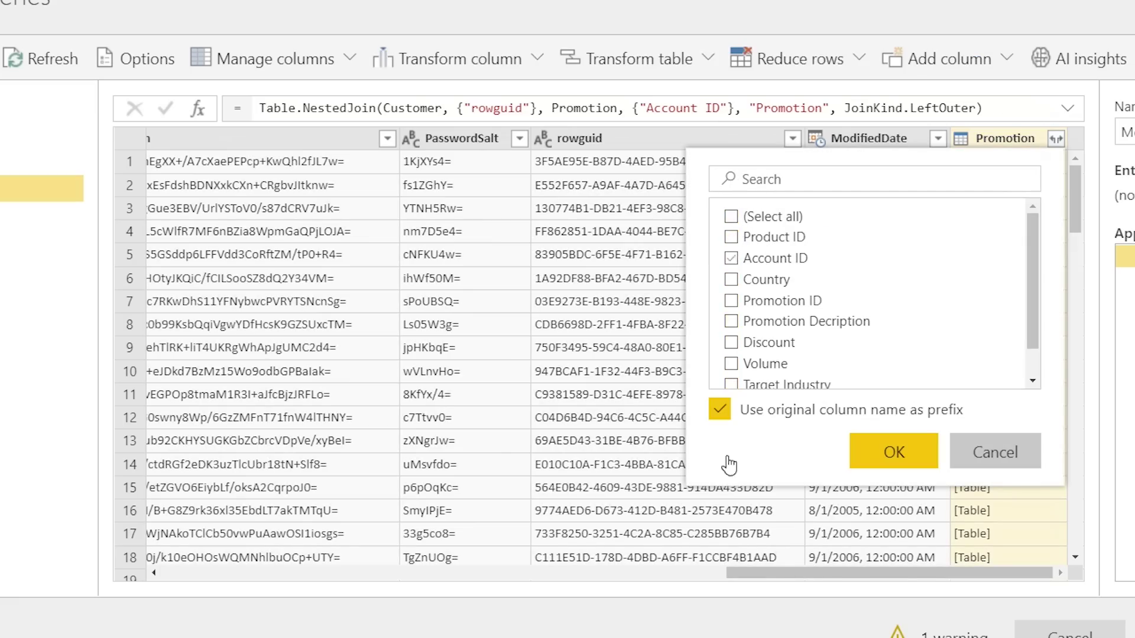
{"action": "left_click", "coordinate": [731, 343]}
{"action": "scroll", "coordinate": [766, 349], "scroll_direction": "down", "scroll_amount": 1}
{"action": "left_click", "coordinate": [732, 371]}
{"action": "left_click", "coordinate": [732, 350]}
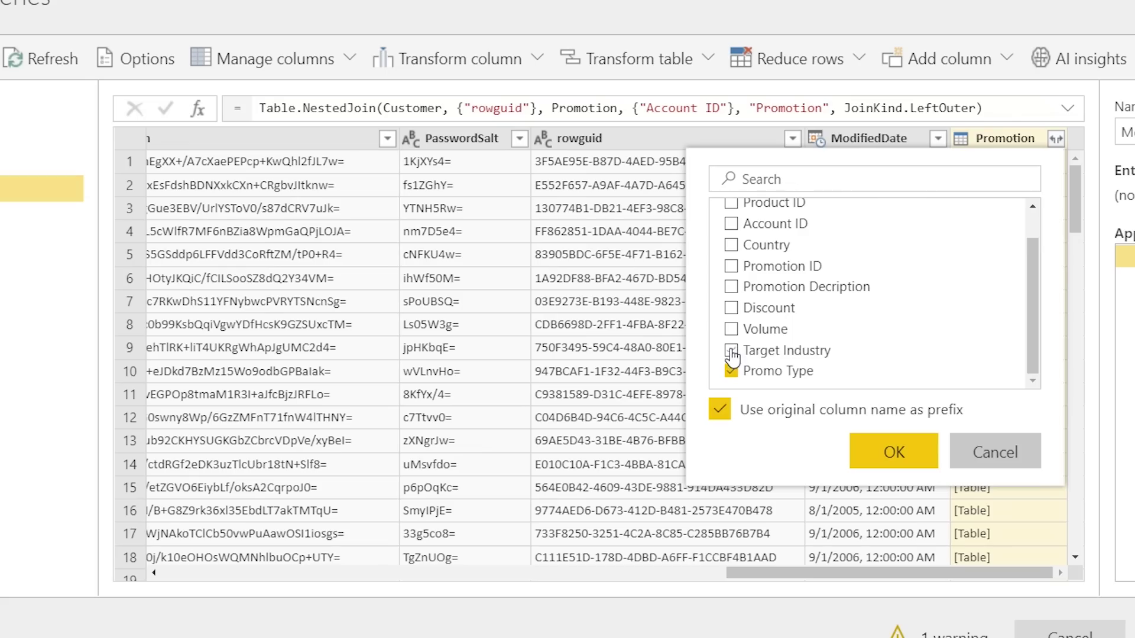
{"action": "left_click", "coordinate": [731, 329]}
{"action": "left_click", "coordinate": [731, 308]}
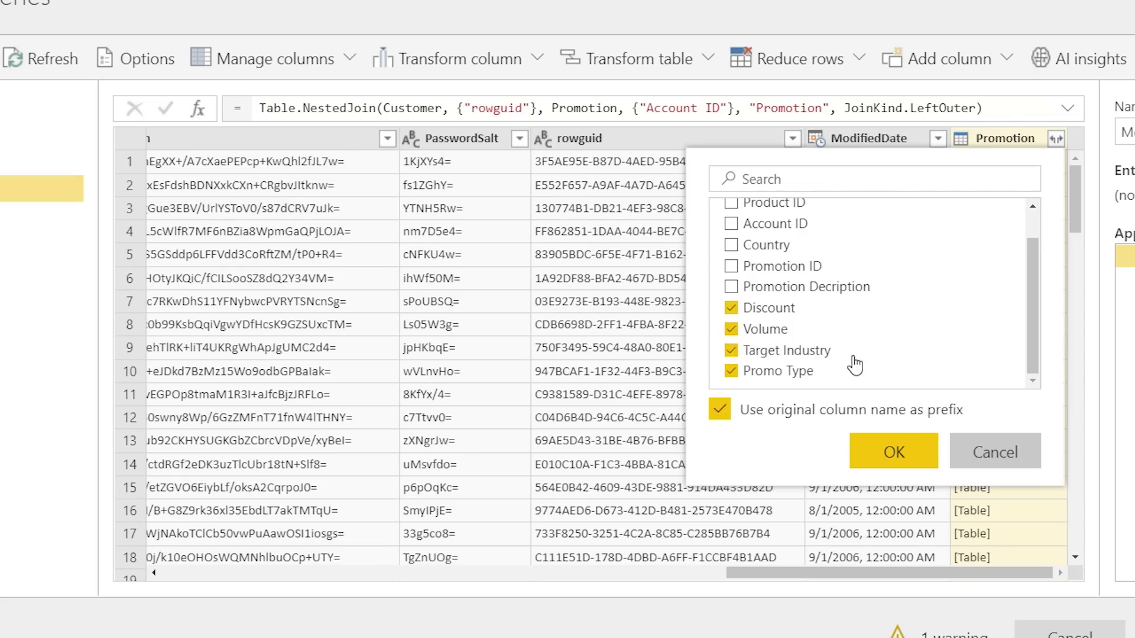
{"action": "left_click", "coordinate": [893, 452]}
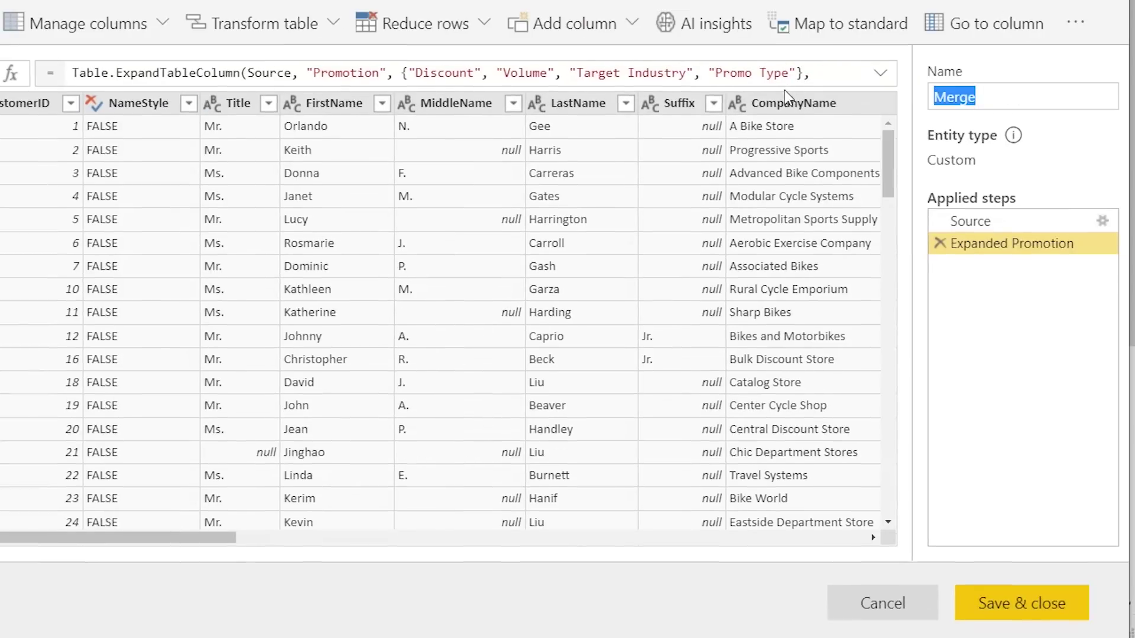
Name the merged query 'Promotions and Customers', then save and close the editor
{"action": "type", "text": "Promotion"}
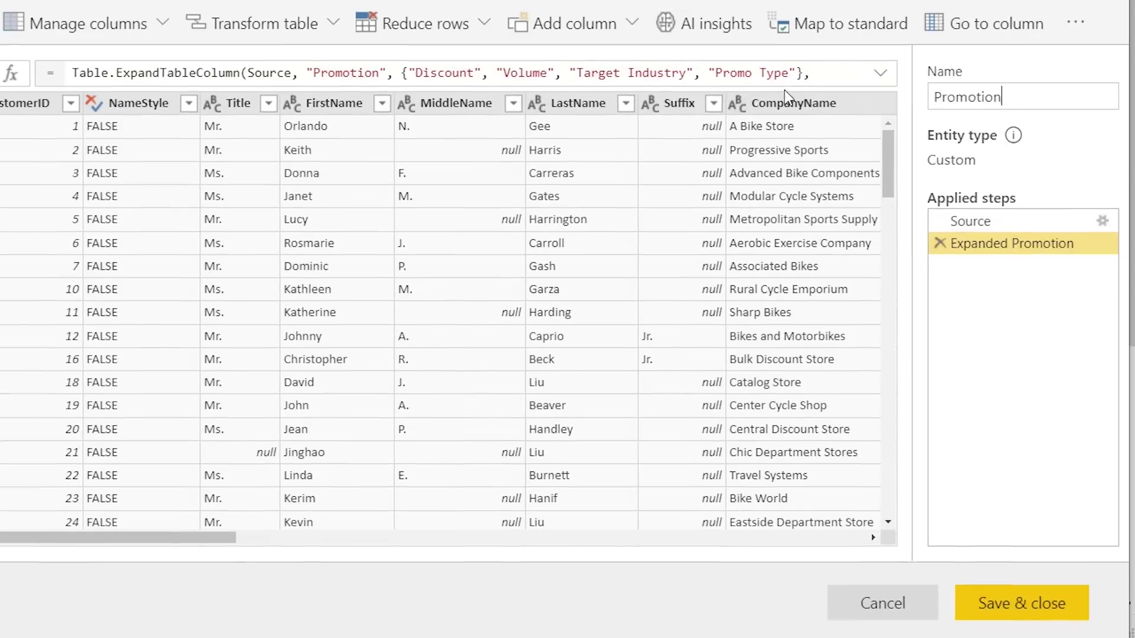
{"action": "type", "text": "s and Customers"}
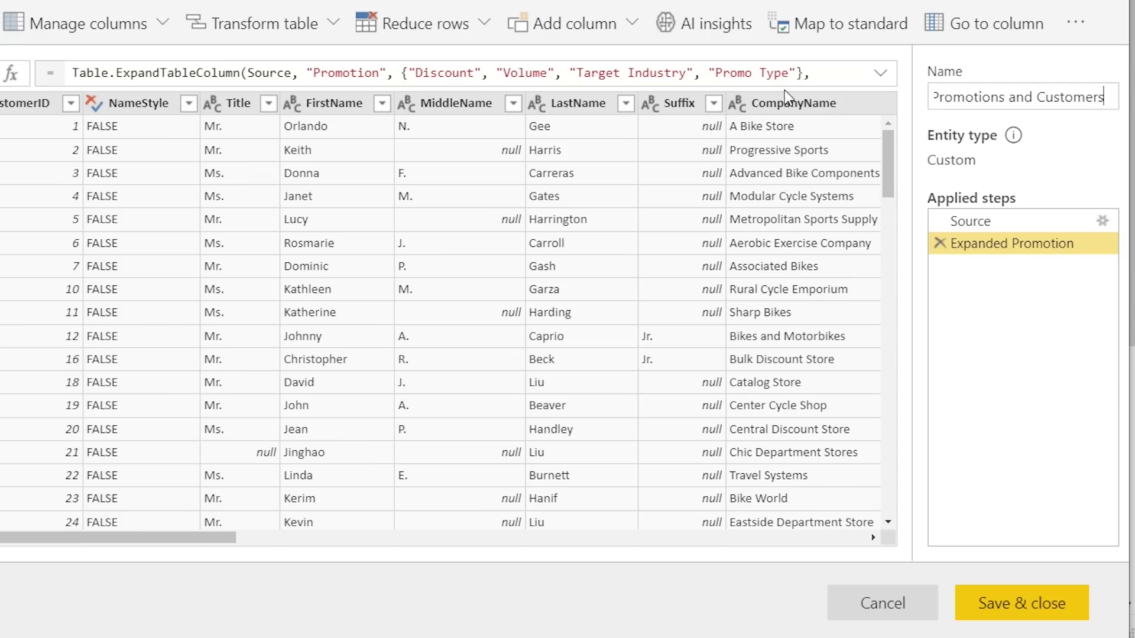
{"action": "left_click", "coordinate": [1040, 618]}
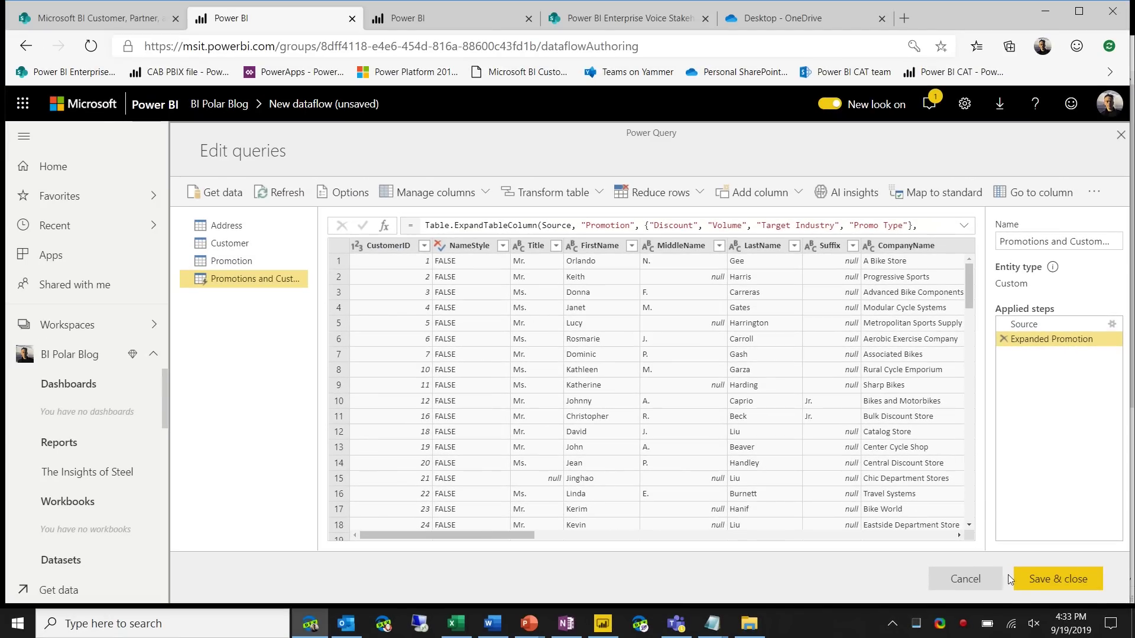
{"action": "left_click", "coordinate": [1044, 580]}
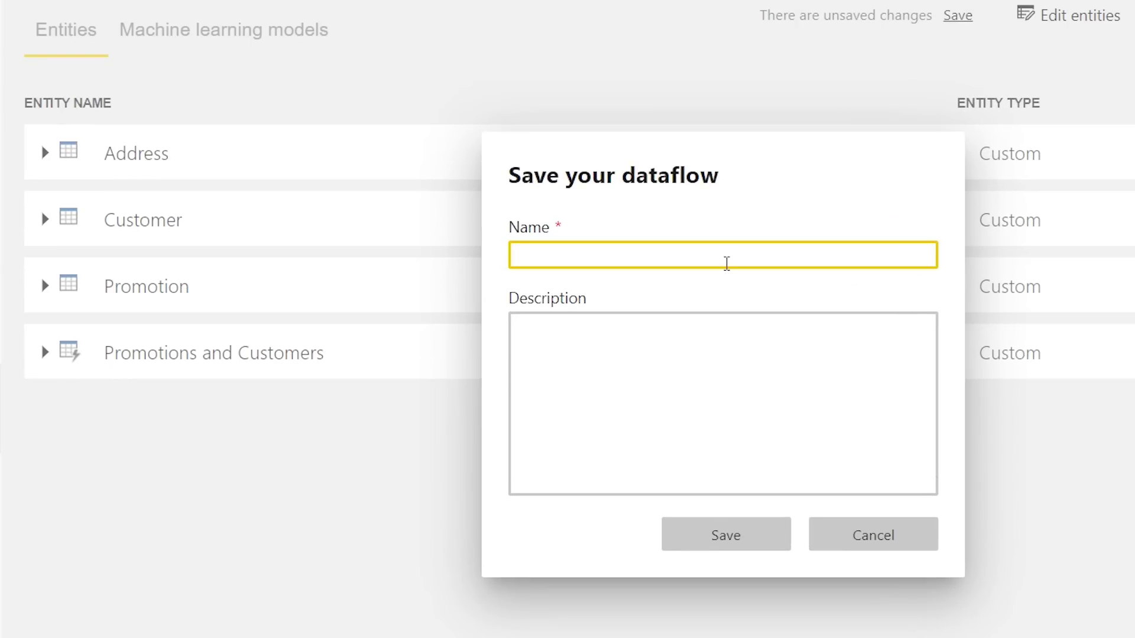
Enter 'Guy in a Dataflow' as the dataflow name and save it
{"action": "left_click", "coordinate": [726, 263]}
{"action": "type", "text": "Guy in a Dataflow"}
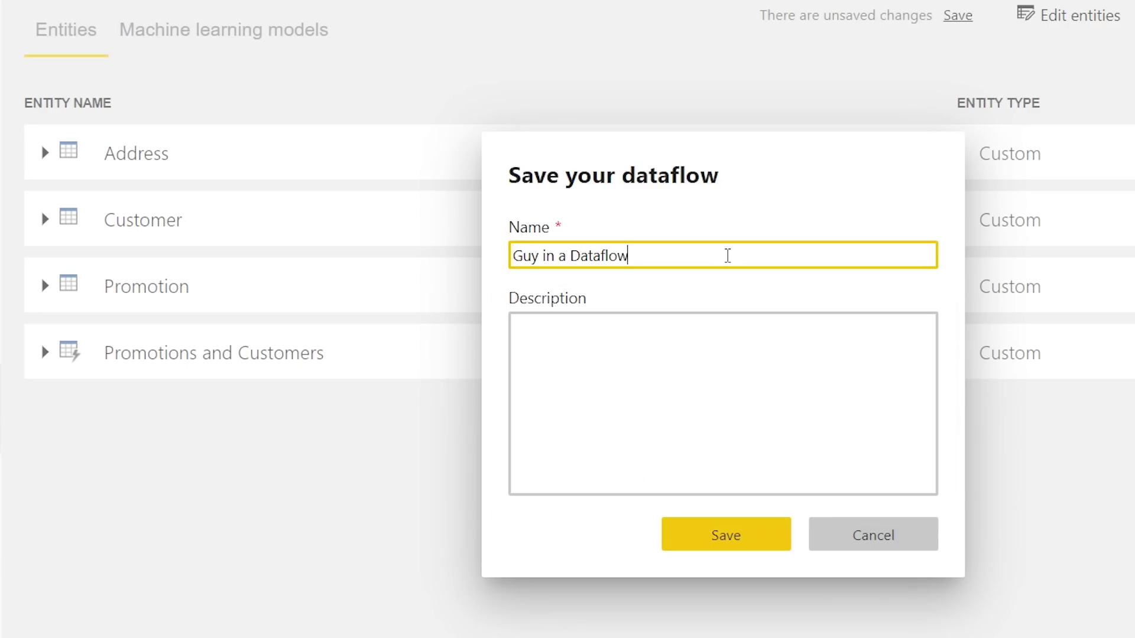
{"action": "key", "text": "Tab"}
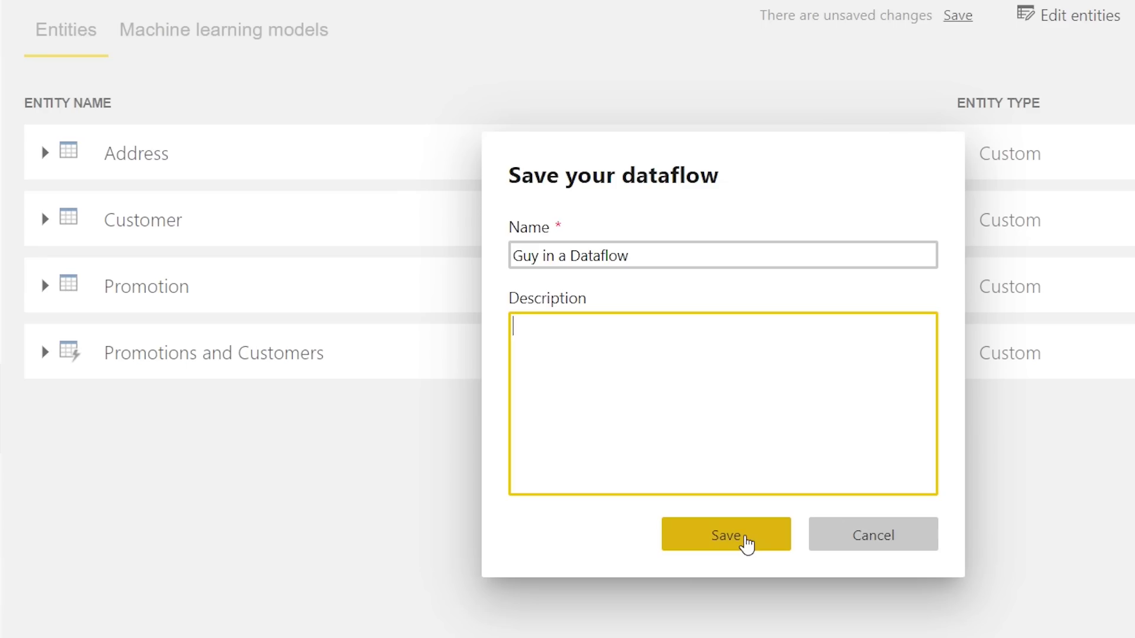
{"action": "left_click", "coordinate": [746, 543]}
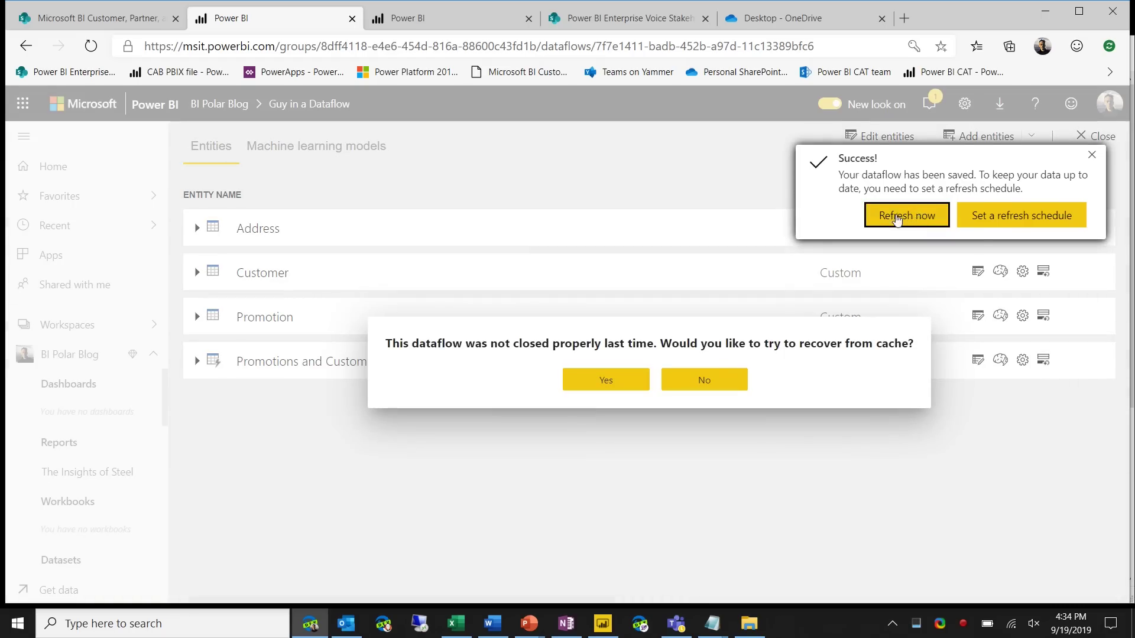
Refresh the Guy in a Dataflow data now and recover the dataflow from cache
{"action": "left_click", "coordinate": [919, 219]}
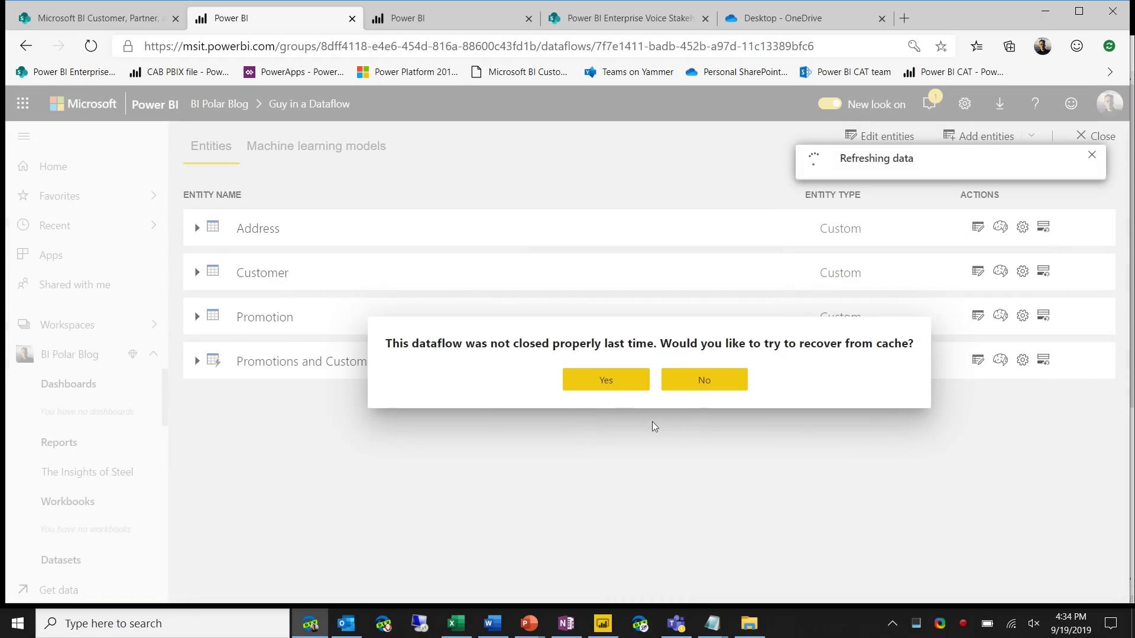
{"action": "left_click", "coordinate": [610, 381]}
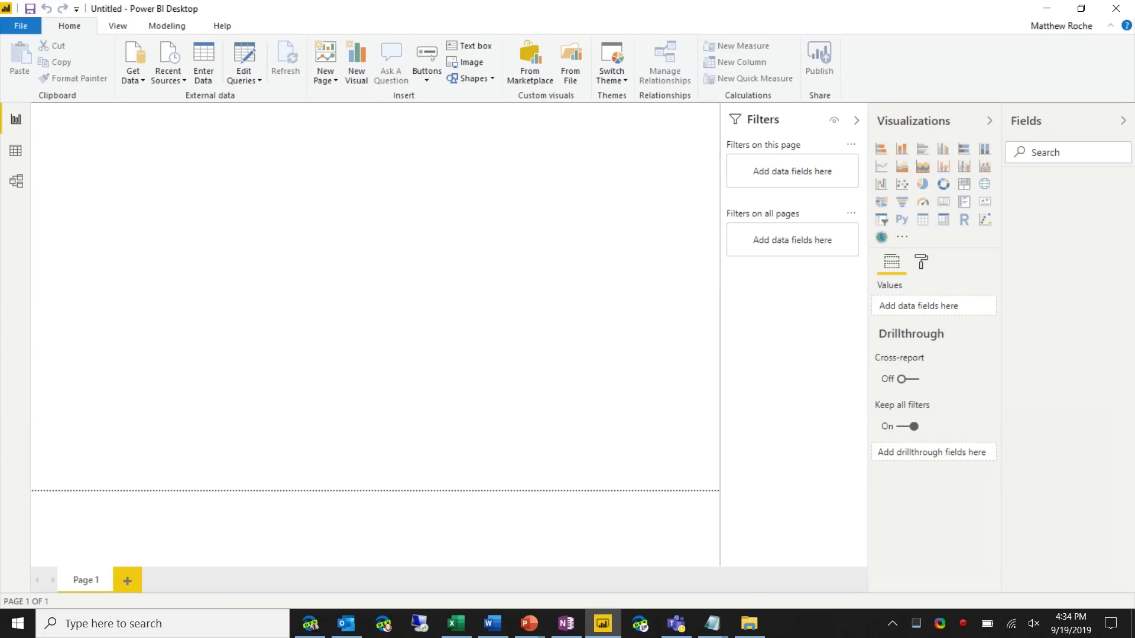
Use Get Data with Power BI dataflows as the source to list the dataflow workspaces
{"action": "left_click", "coordinate": [130, 74]}
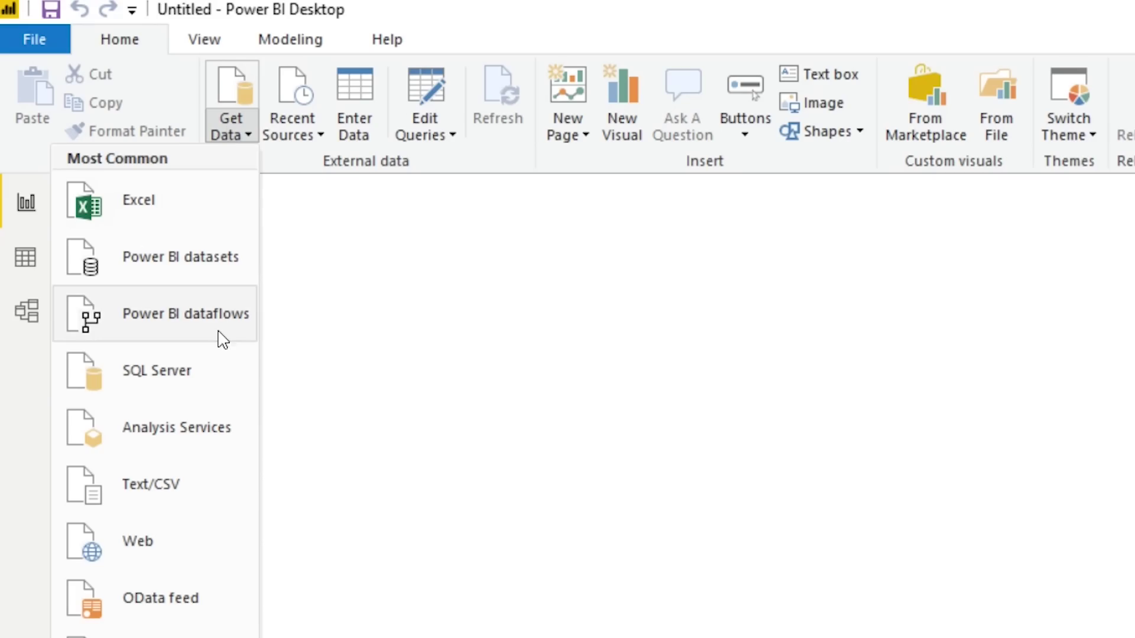
{"action": "left_click", "coordinate": [379, 396]}
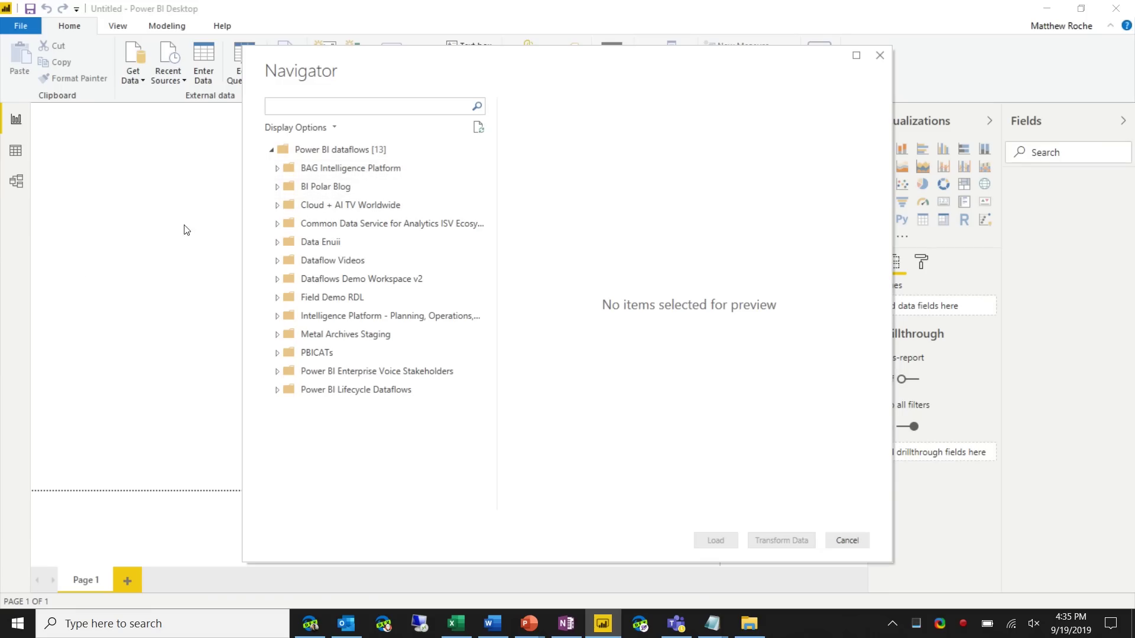
Under BI Polar Blog > Guy in a Dataflow, load Address, Customer, Promotion, and Promotions and Customers
{"action": "left_click", "coordinate": [275, 188]}
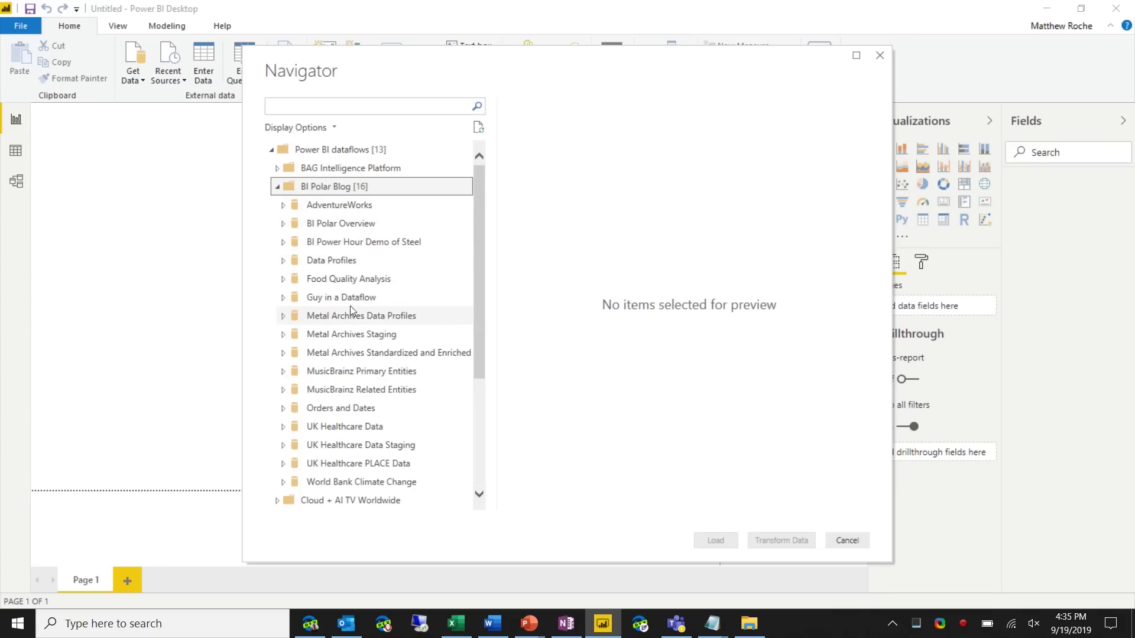
{"action": "left_click", "coordinate": [283, 299]}
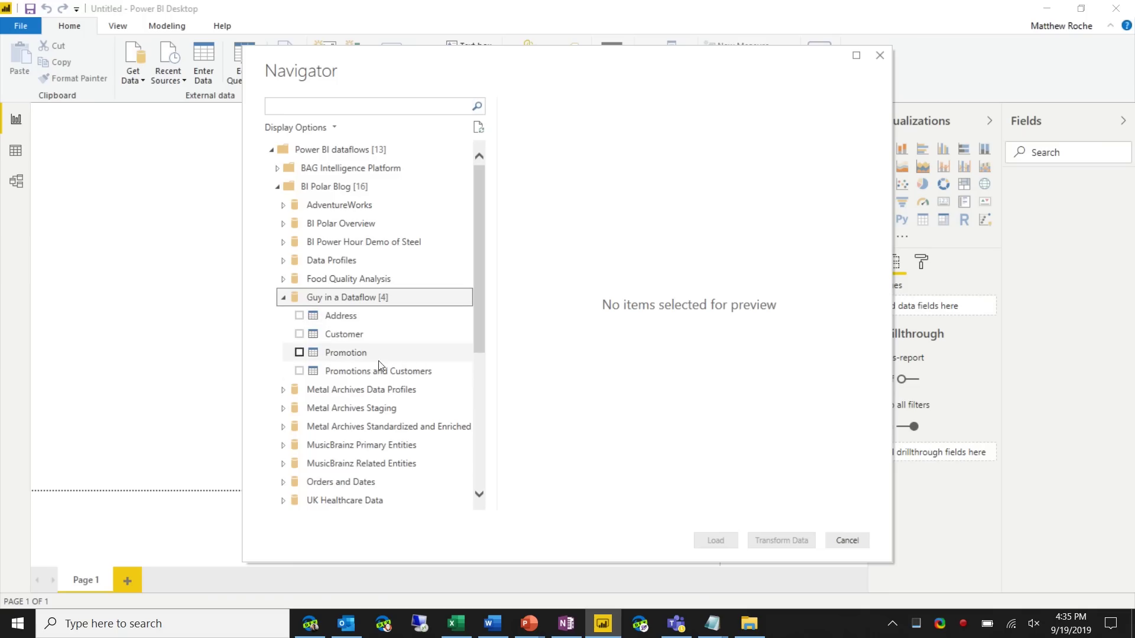
{"action": "left_click", "coordinate": [299, 316]}
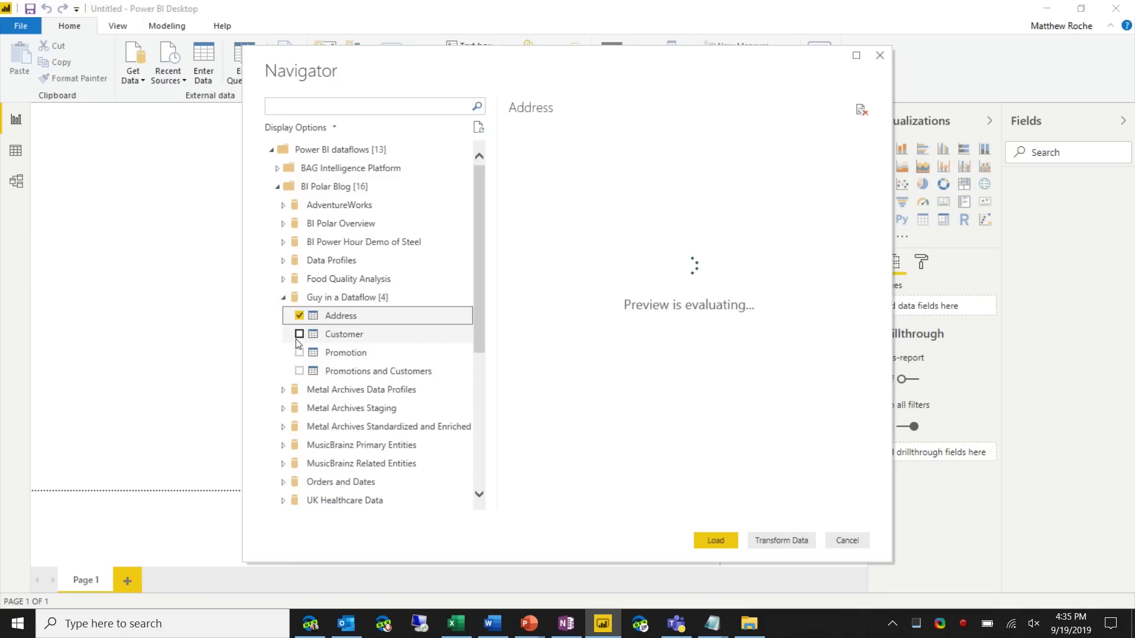
{"action": "left_click", "coordinate": [299, 334]}
{"action": "left_click", "coordinate": [299, 352]}
{"action": "left_click", "coordinate": [299, 370]}
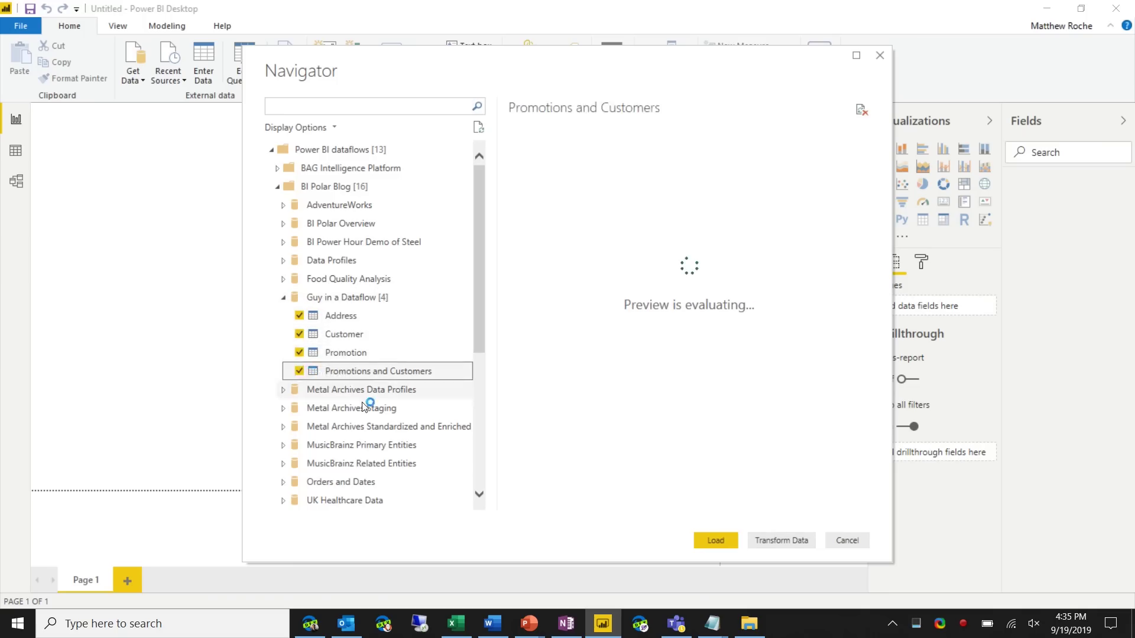
{"action": "left_click", "coordinate": [715, 540]}
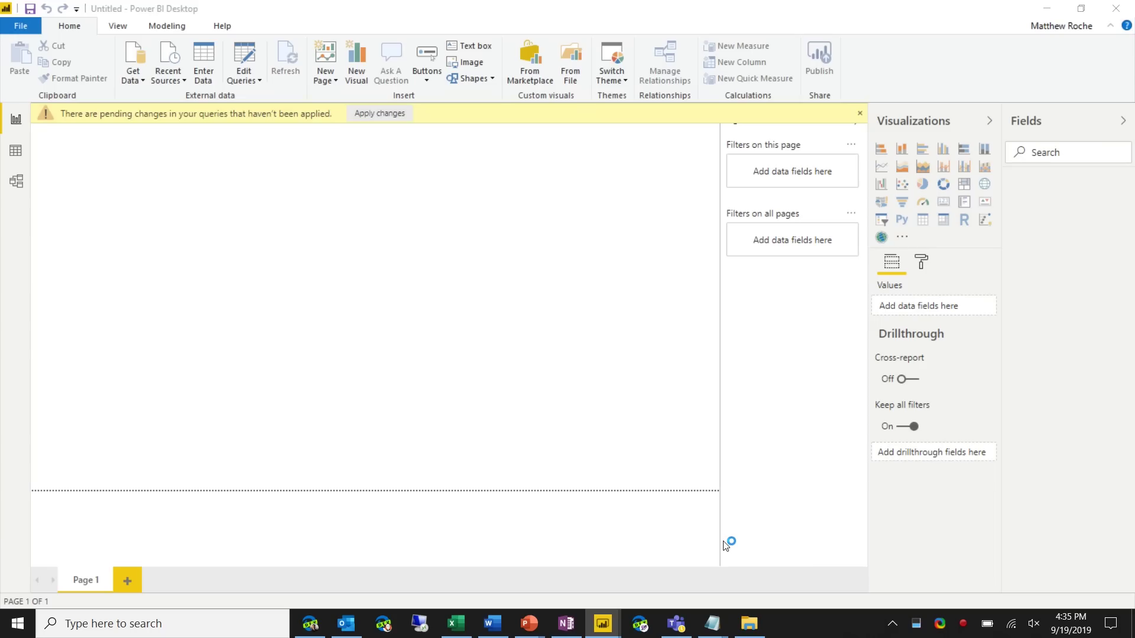